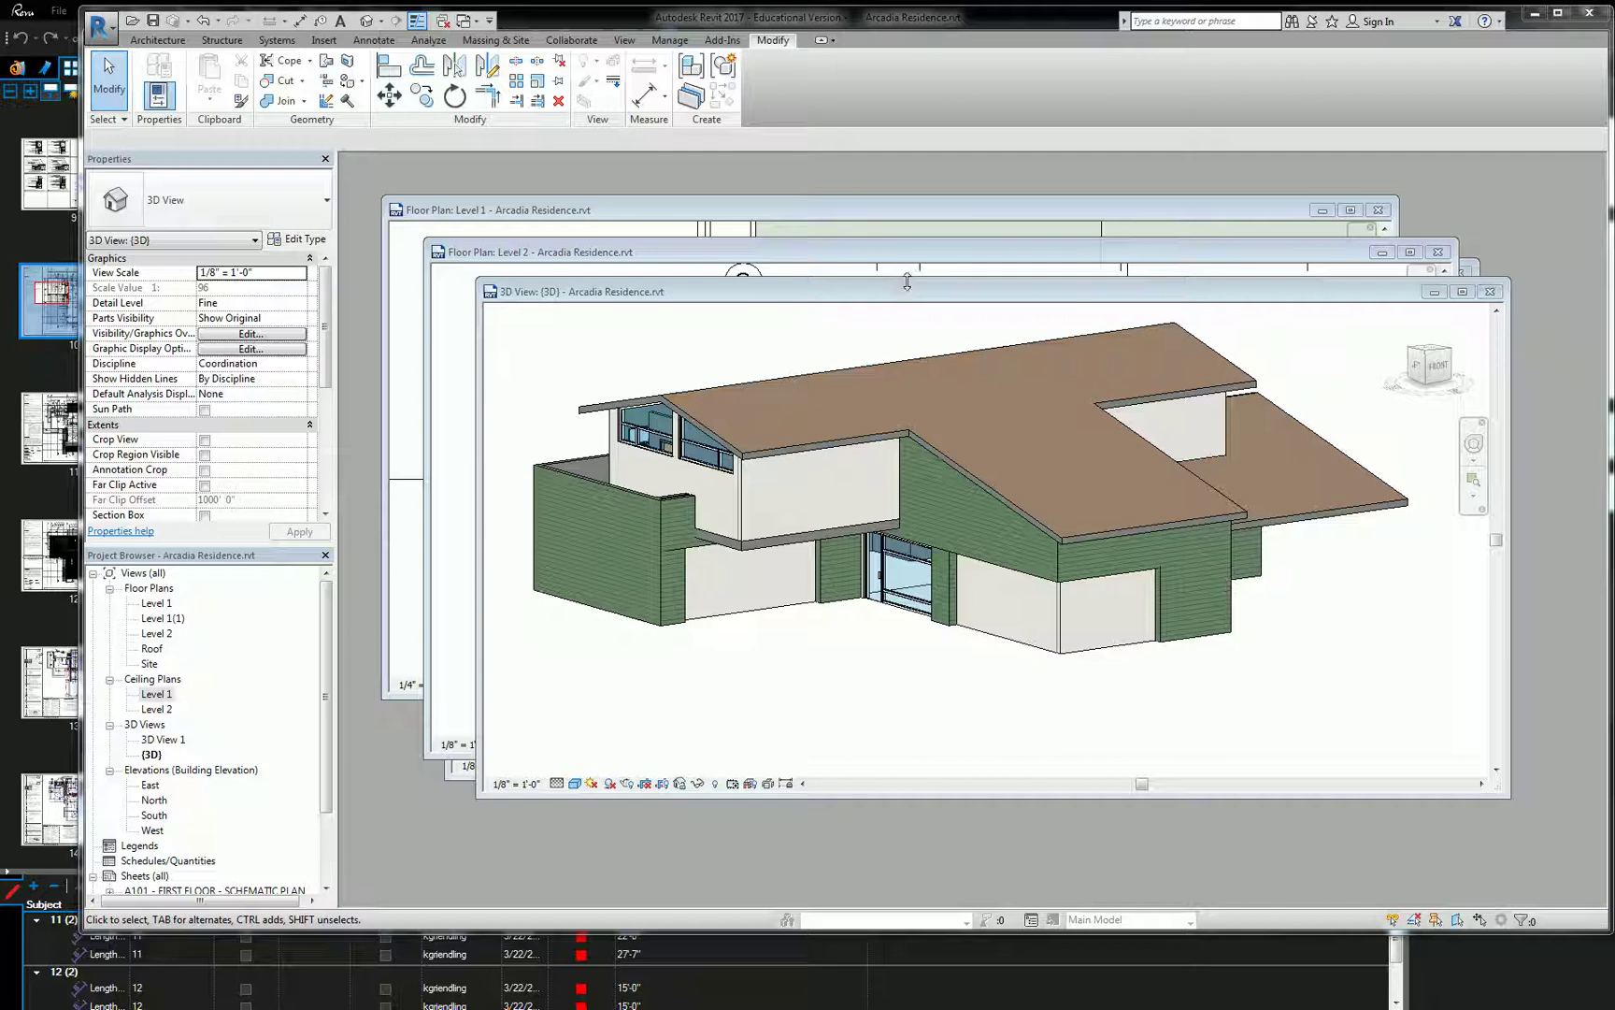
Close the Level 2 floor plan and the spare view behind it, and move the Level 1 floor plan clear of the 3D view
left_click(1438, 253)
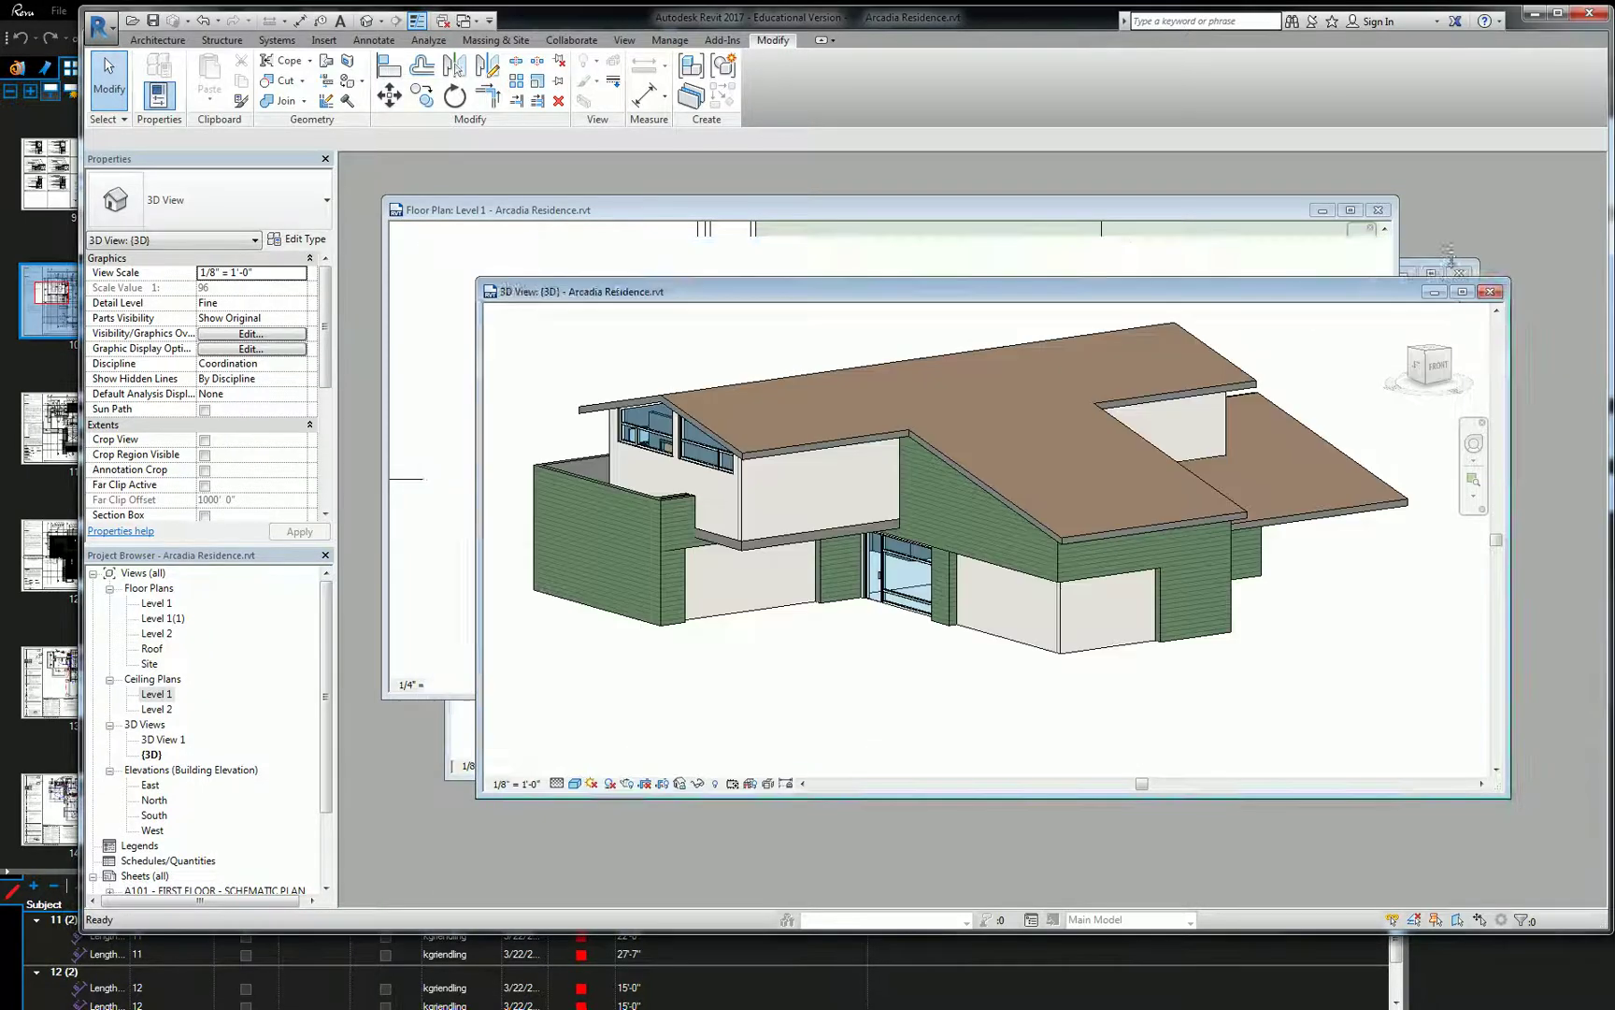
left_click(1462, 273)
left_click_drag(547, 207, 493, 137)
middle_click_drag(861, 519, 621, 118)
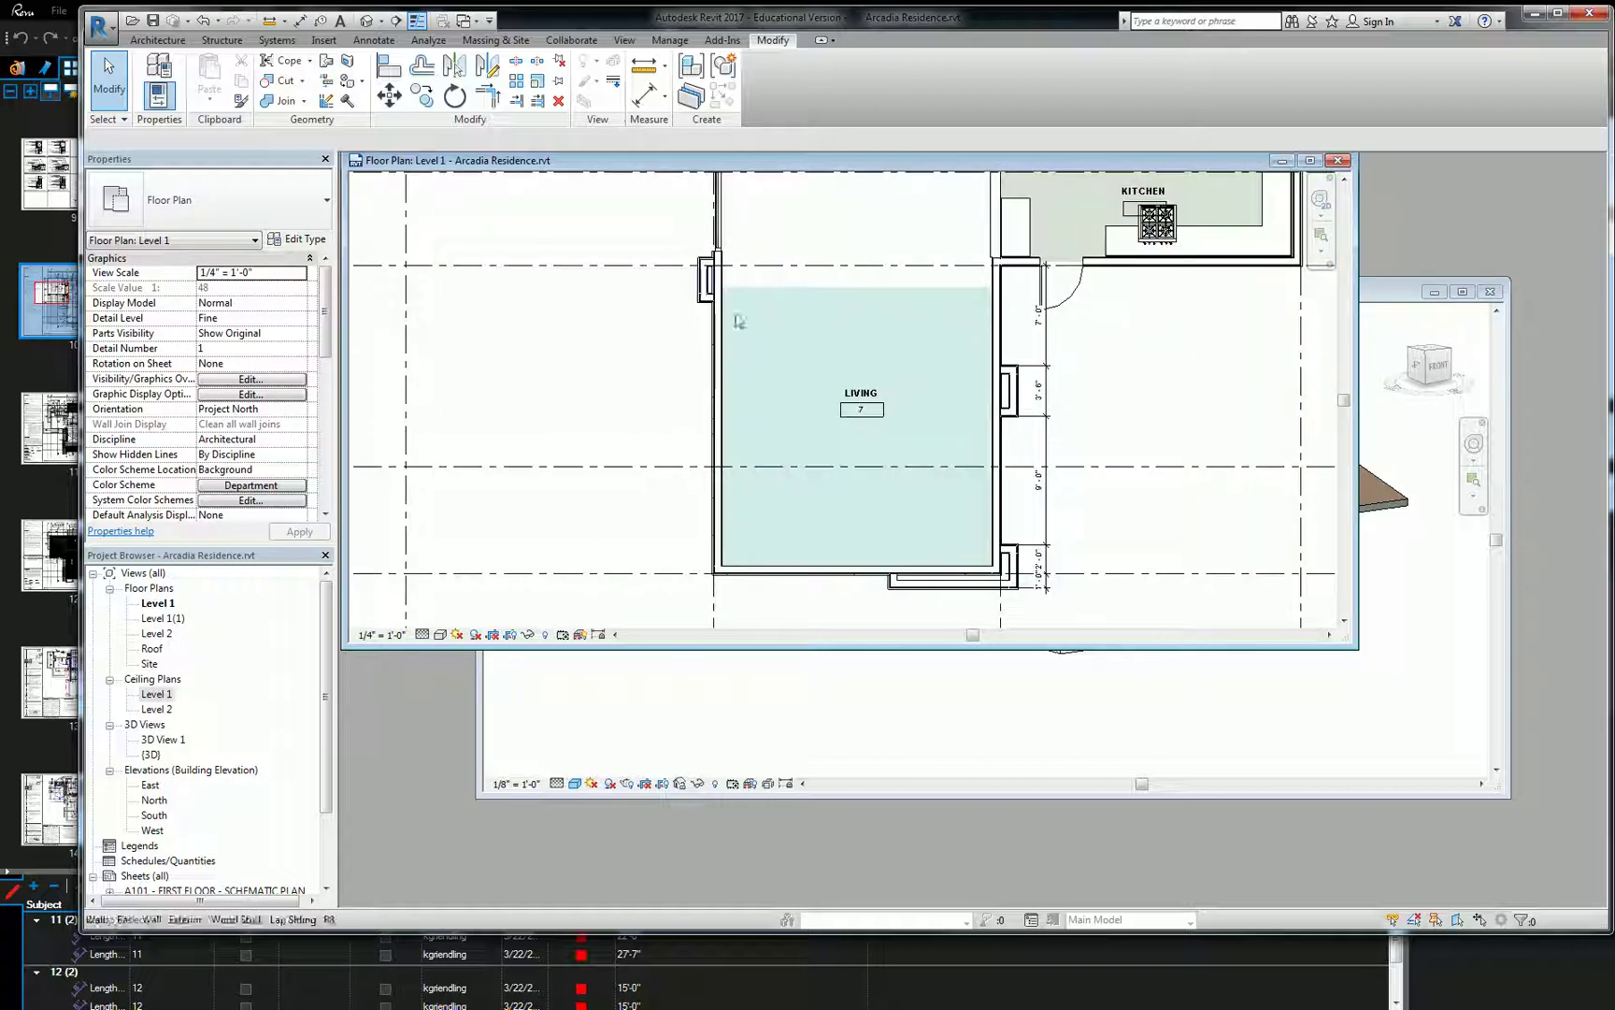
middle_click_drag(957, 473, 935, 386)
middle_click_drag(695, 318, 669, 403)
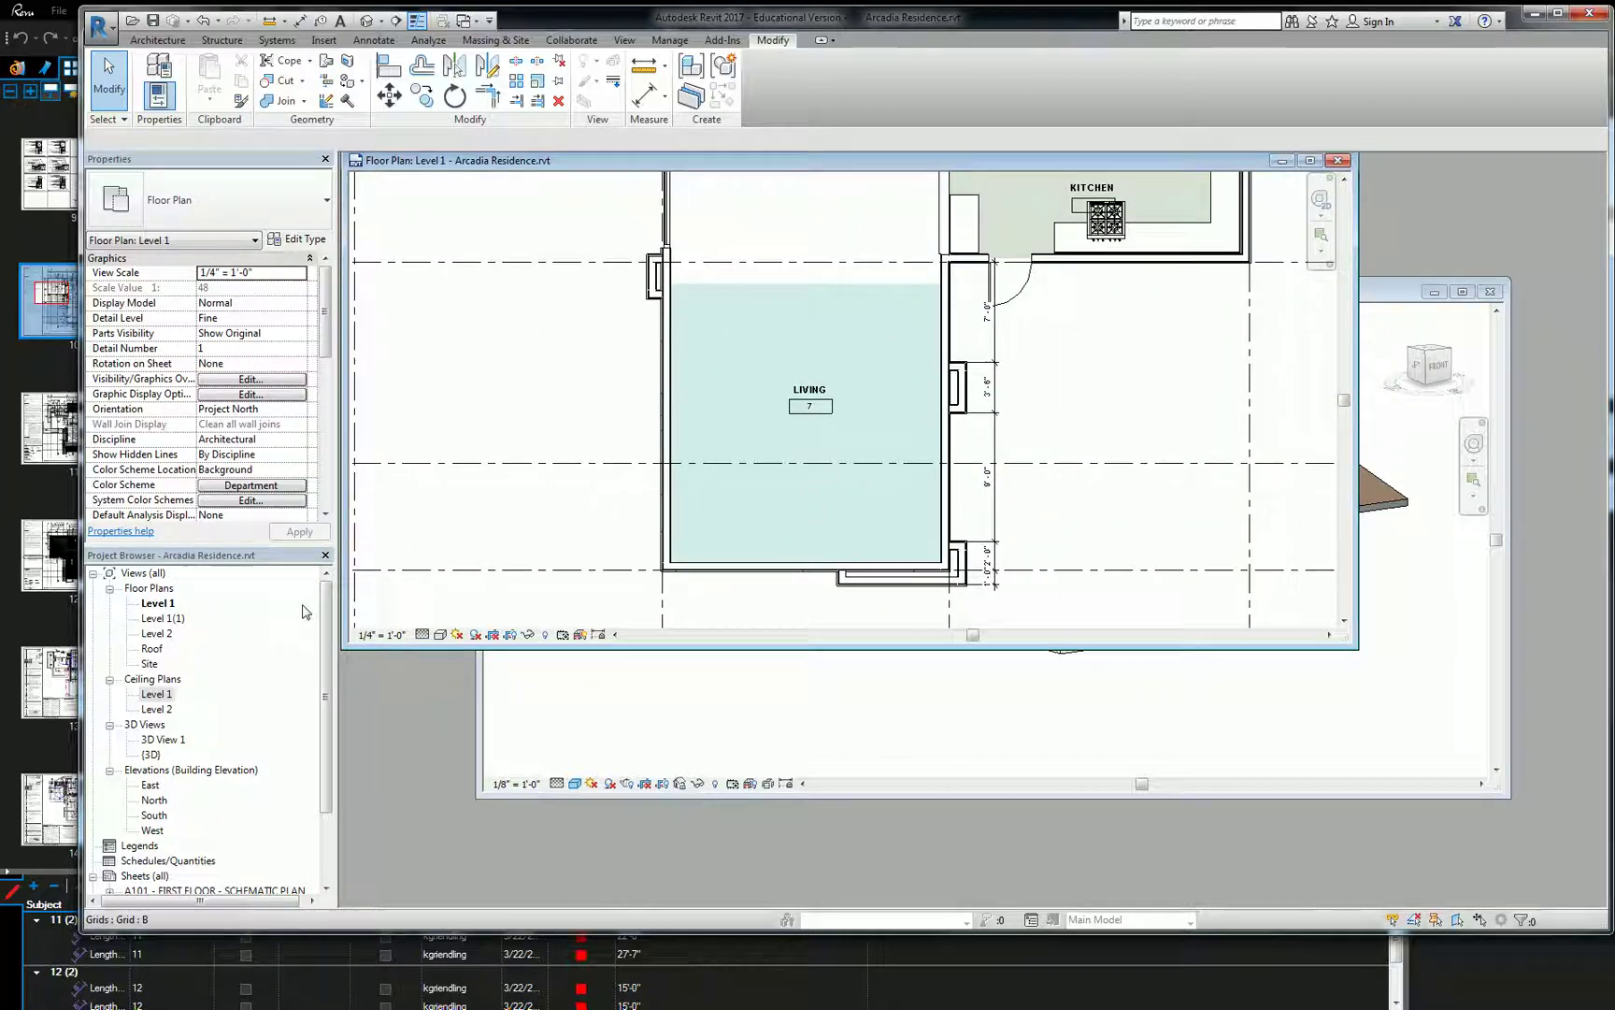
Open the Level 1 reflected ceiling plan and check the extent of the floor slab above
left_click(150, 680)
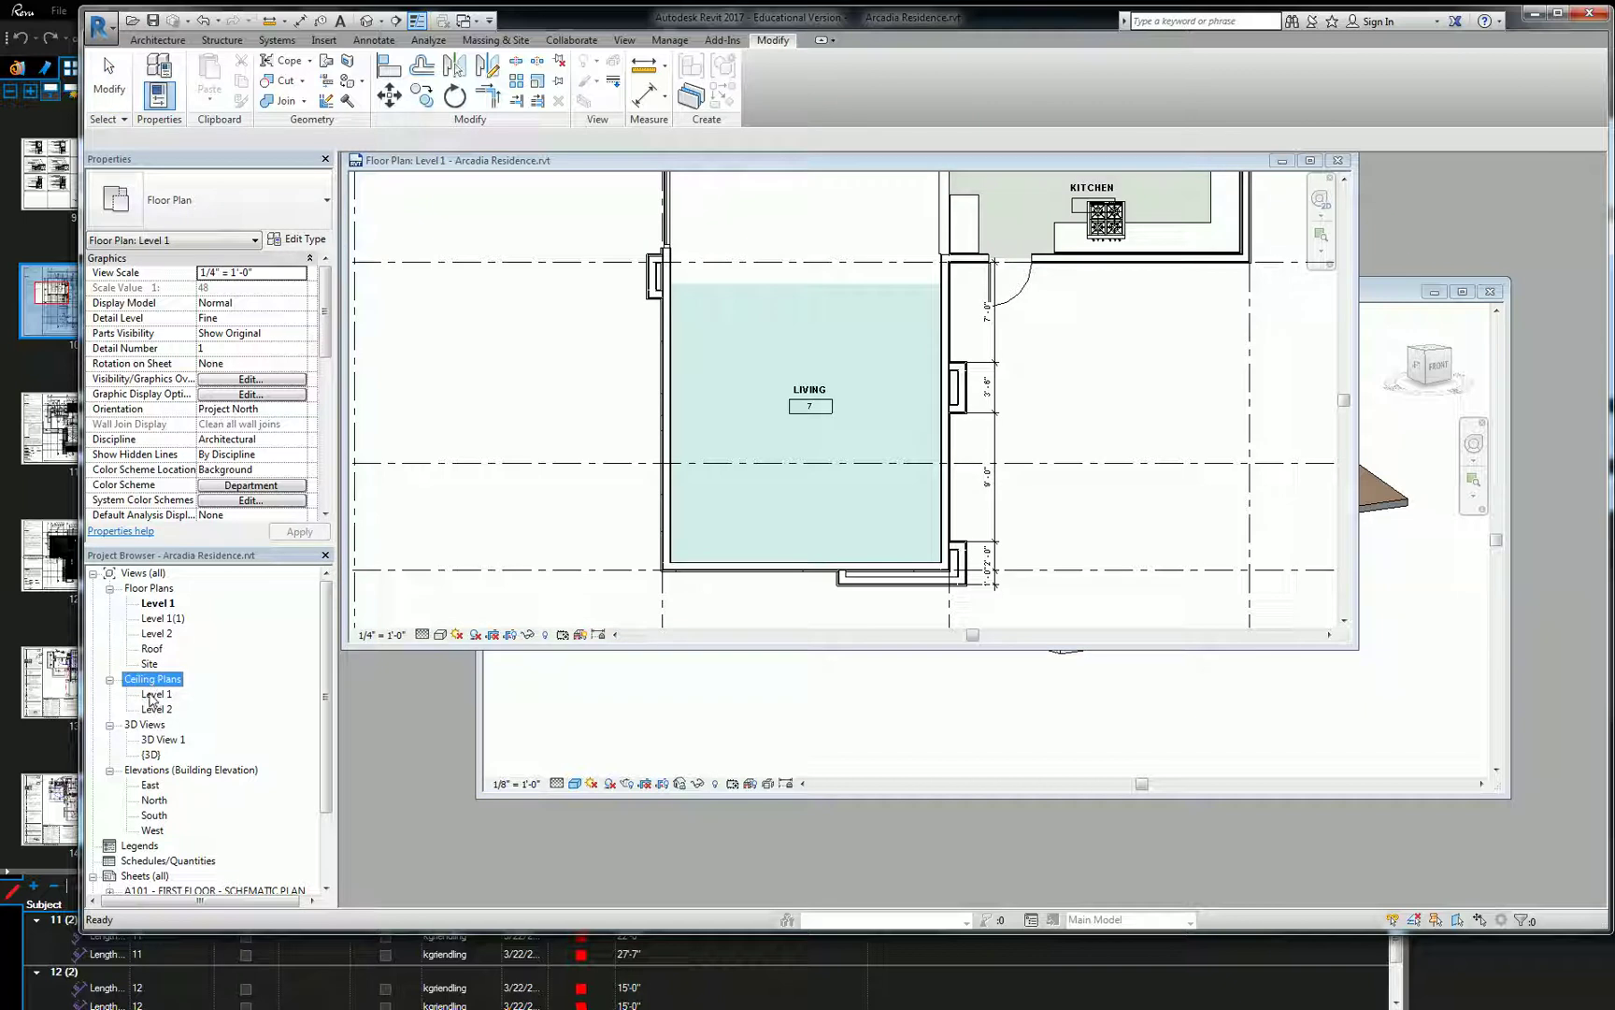
double_click(154, 694)
scroll(953, 558, "up", 5)
left_click(945, 505)
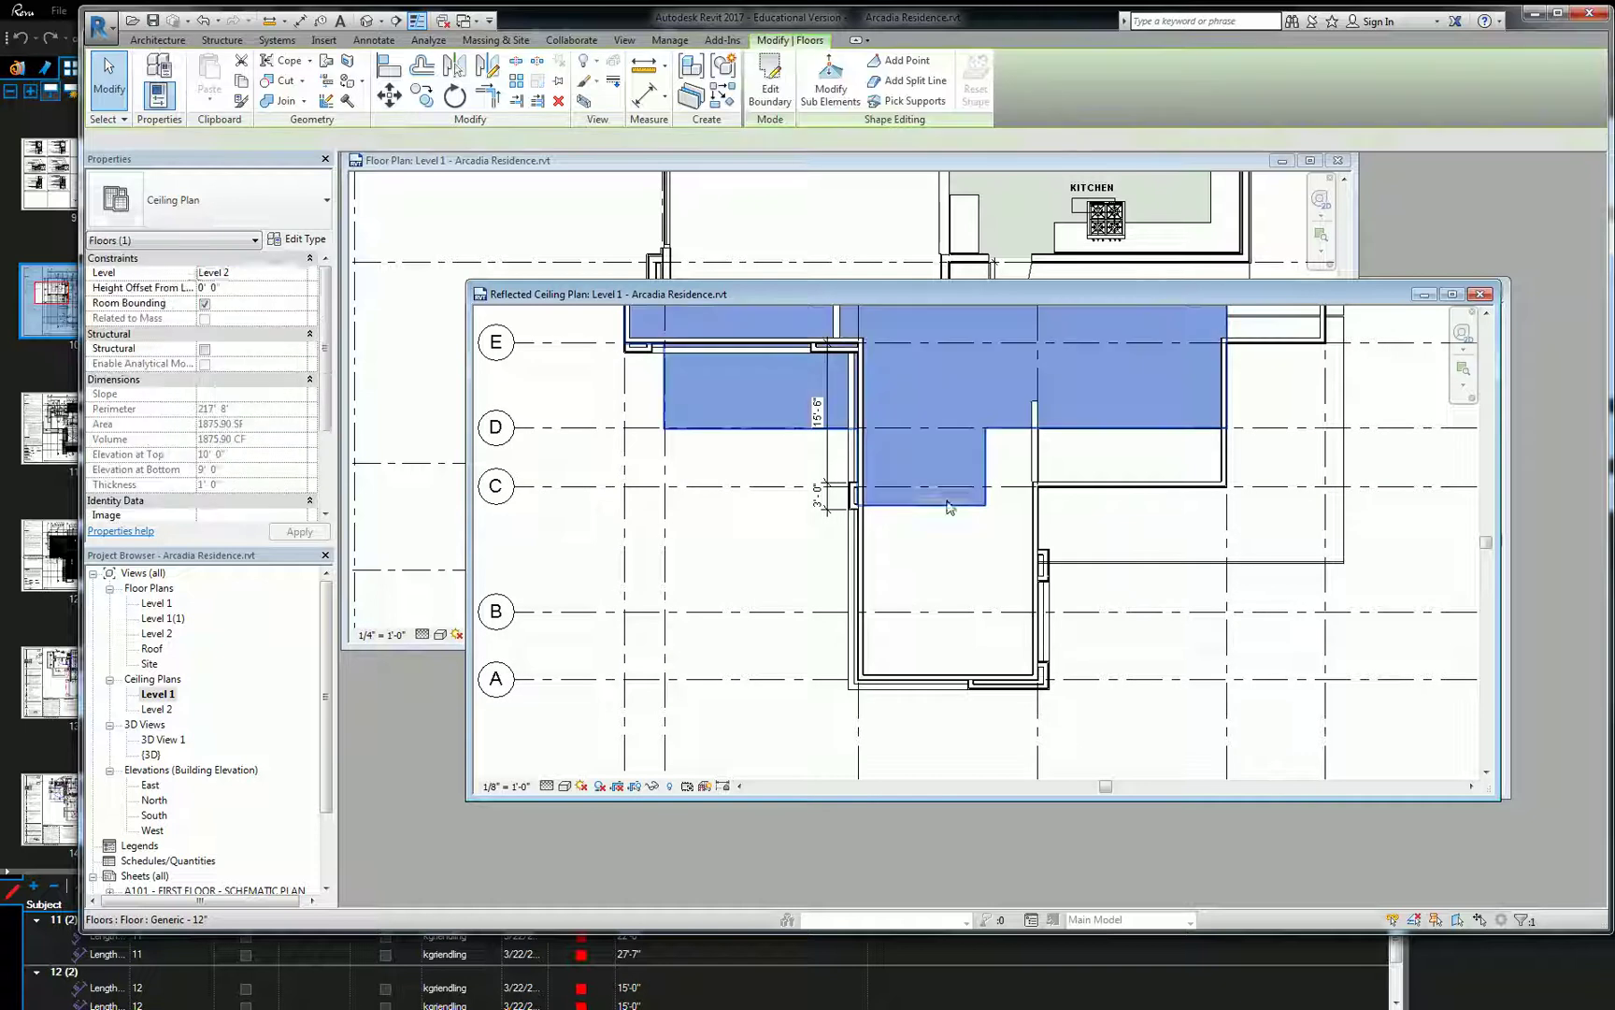
scroll(944, 533, "down", 2)
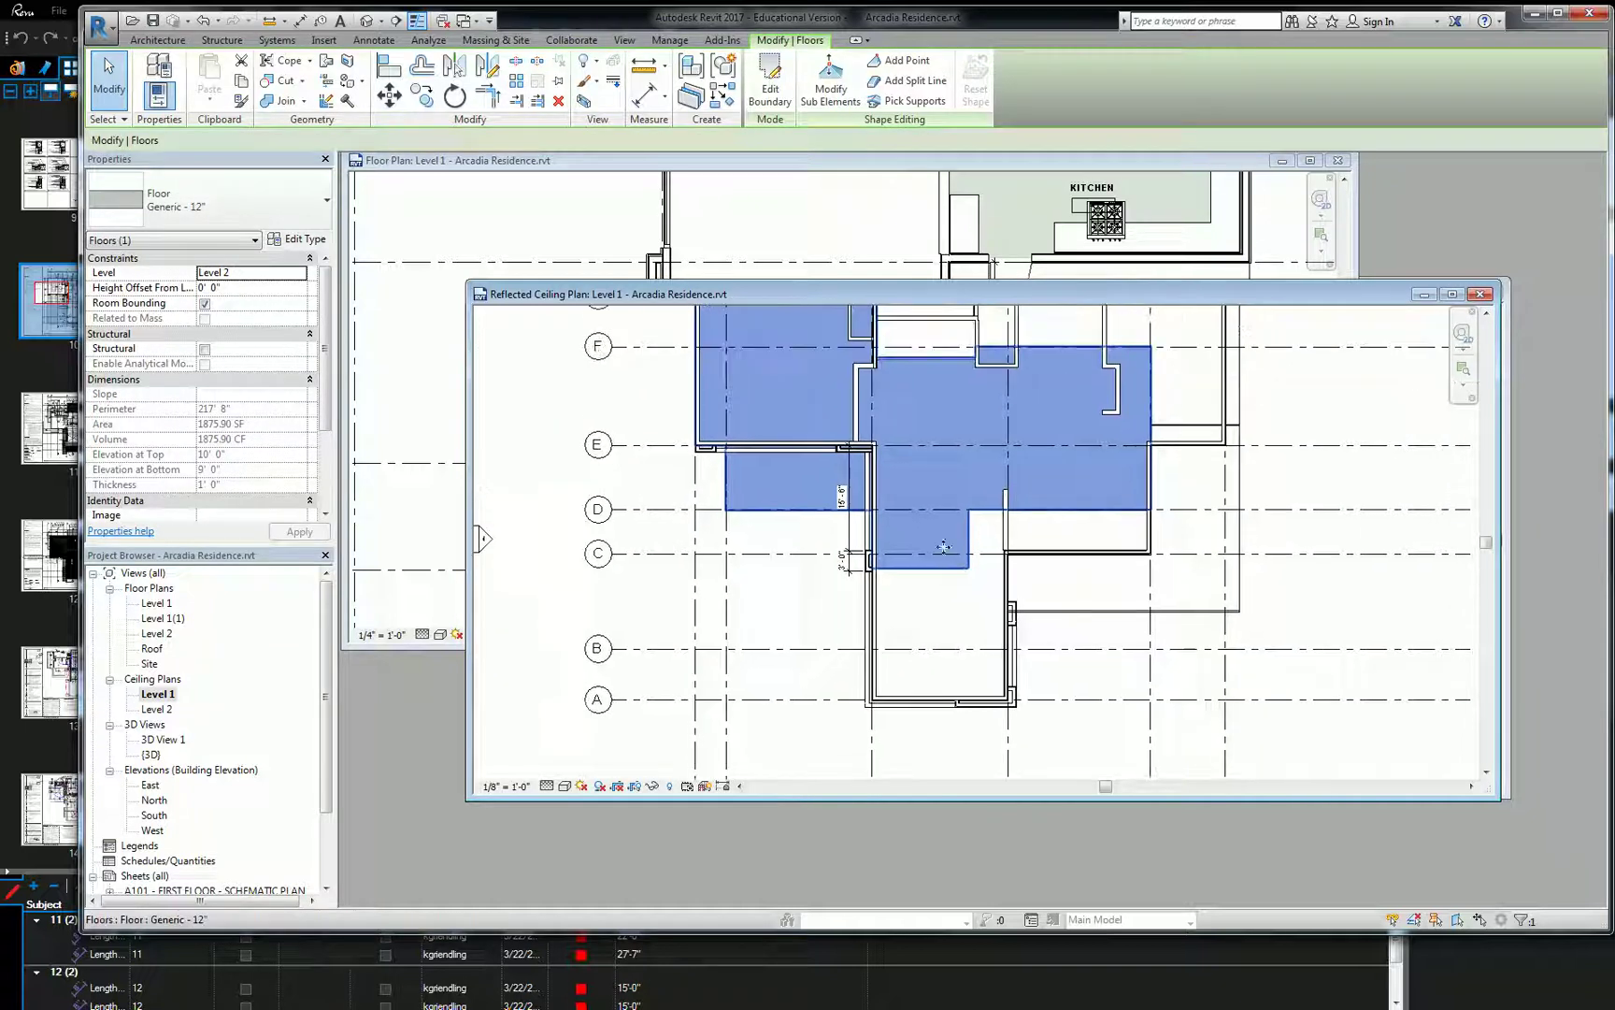
left_click(823, 620)
Mirror a copy of the lap siding wall below grid A about a drawn 45° axis starting at the living room's inside lower-left corner
scroll(860, 617, "up", 2)
scroll(998, 748, "up", 2)
left_click(879, 689)
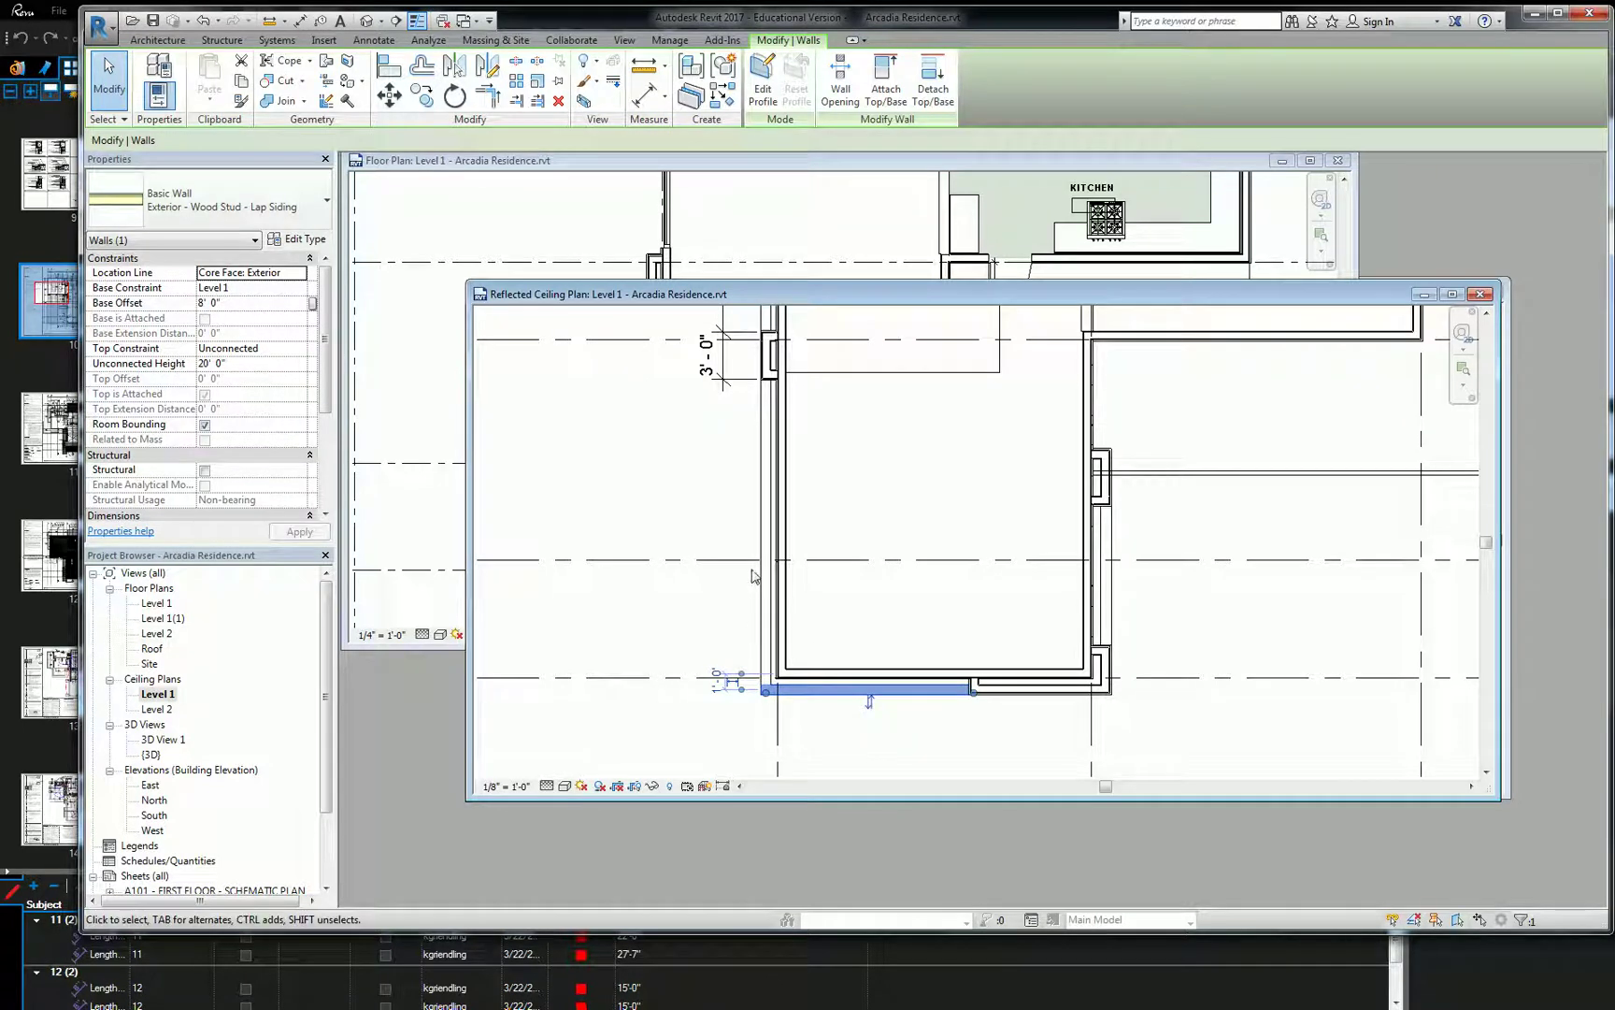
left_click(764, 527)
left_click(769, 666)
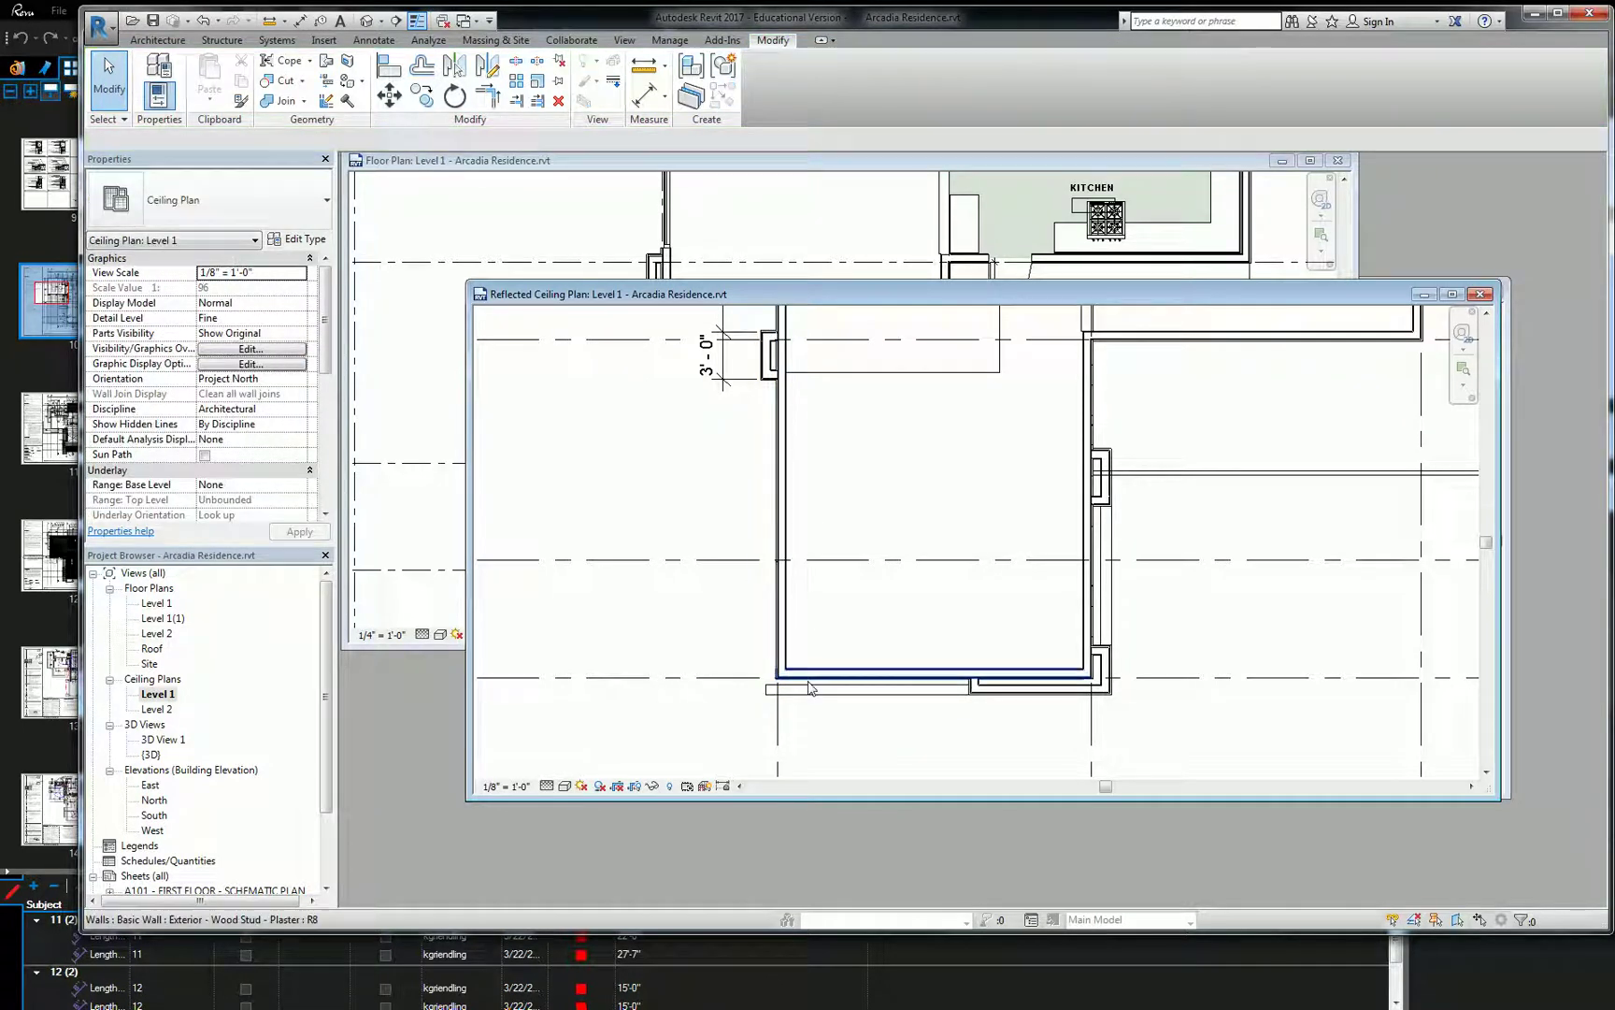
left_click(770, 689)
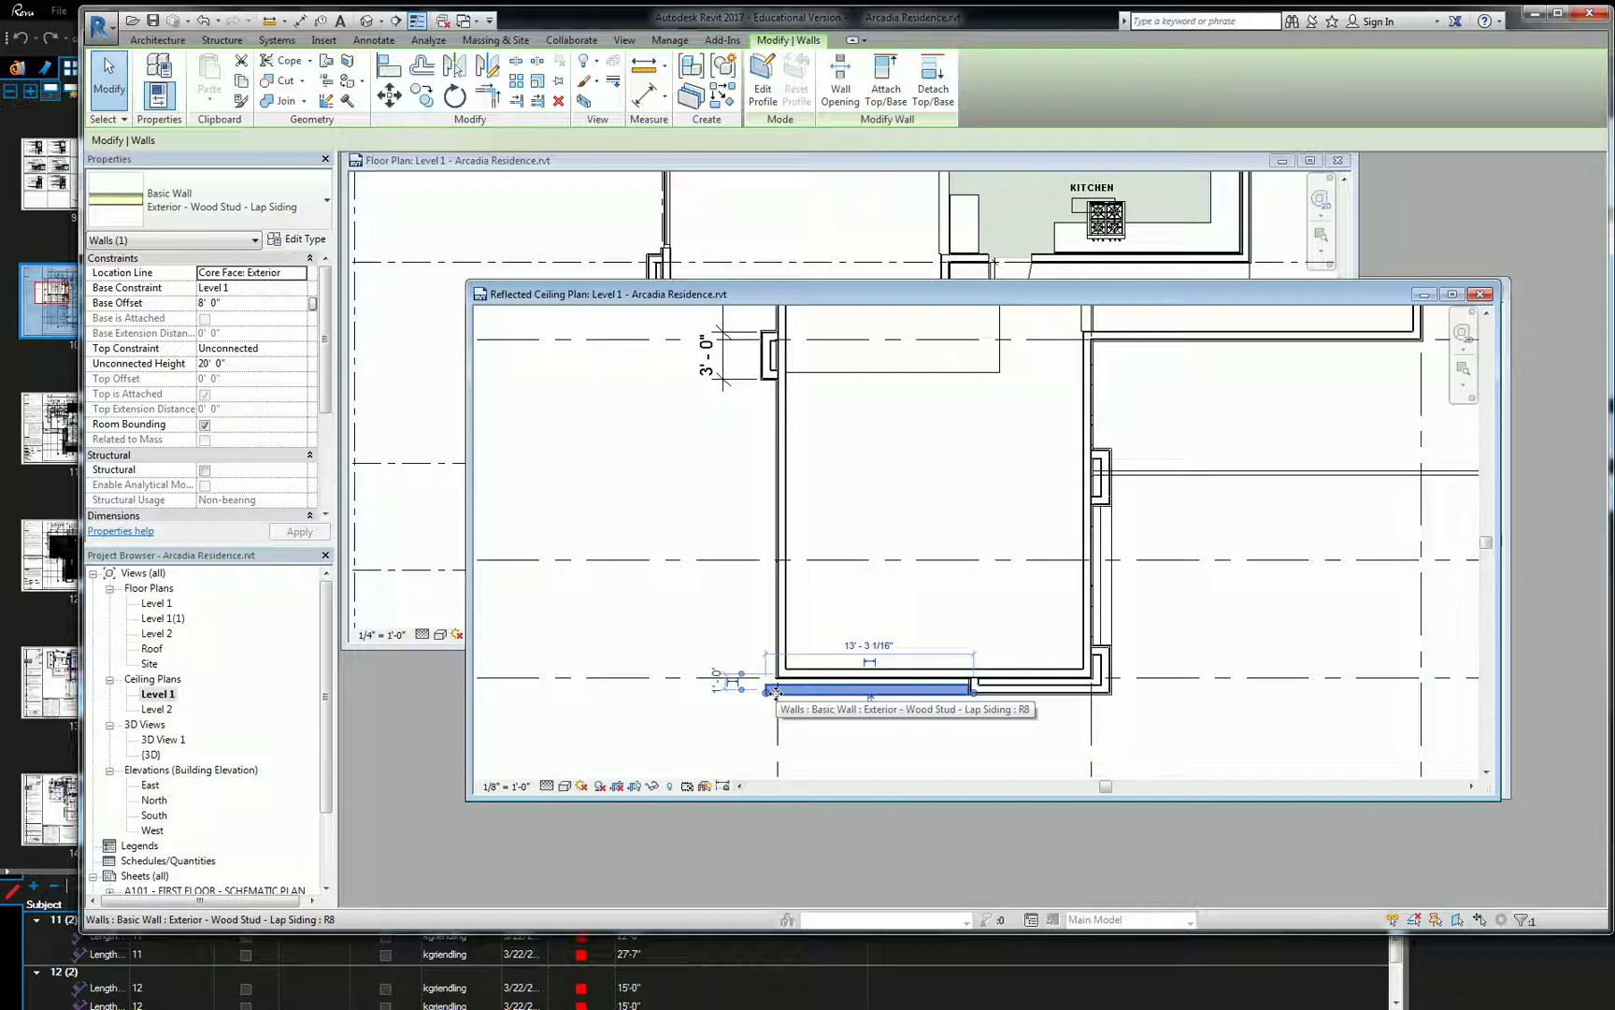
key("d")
key("m")
scroll(797, 675, "up", 2)
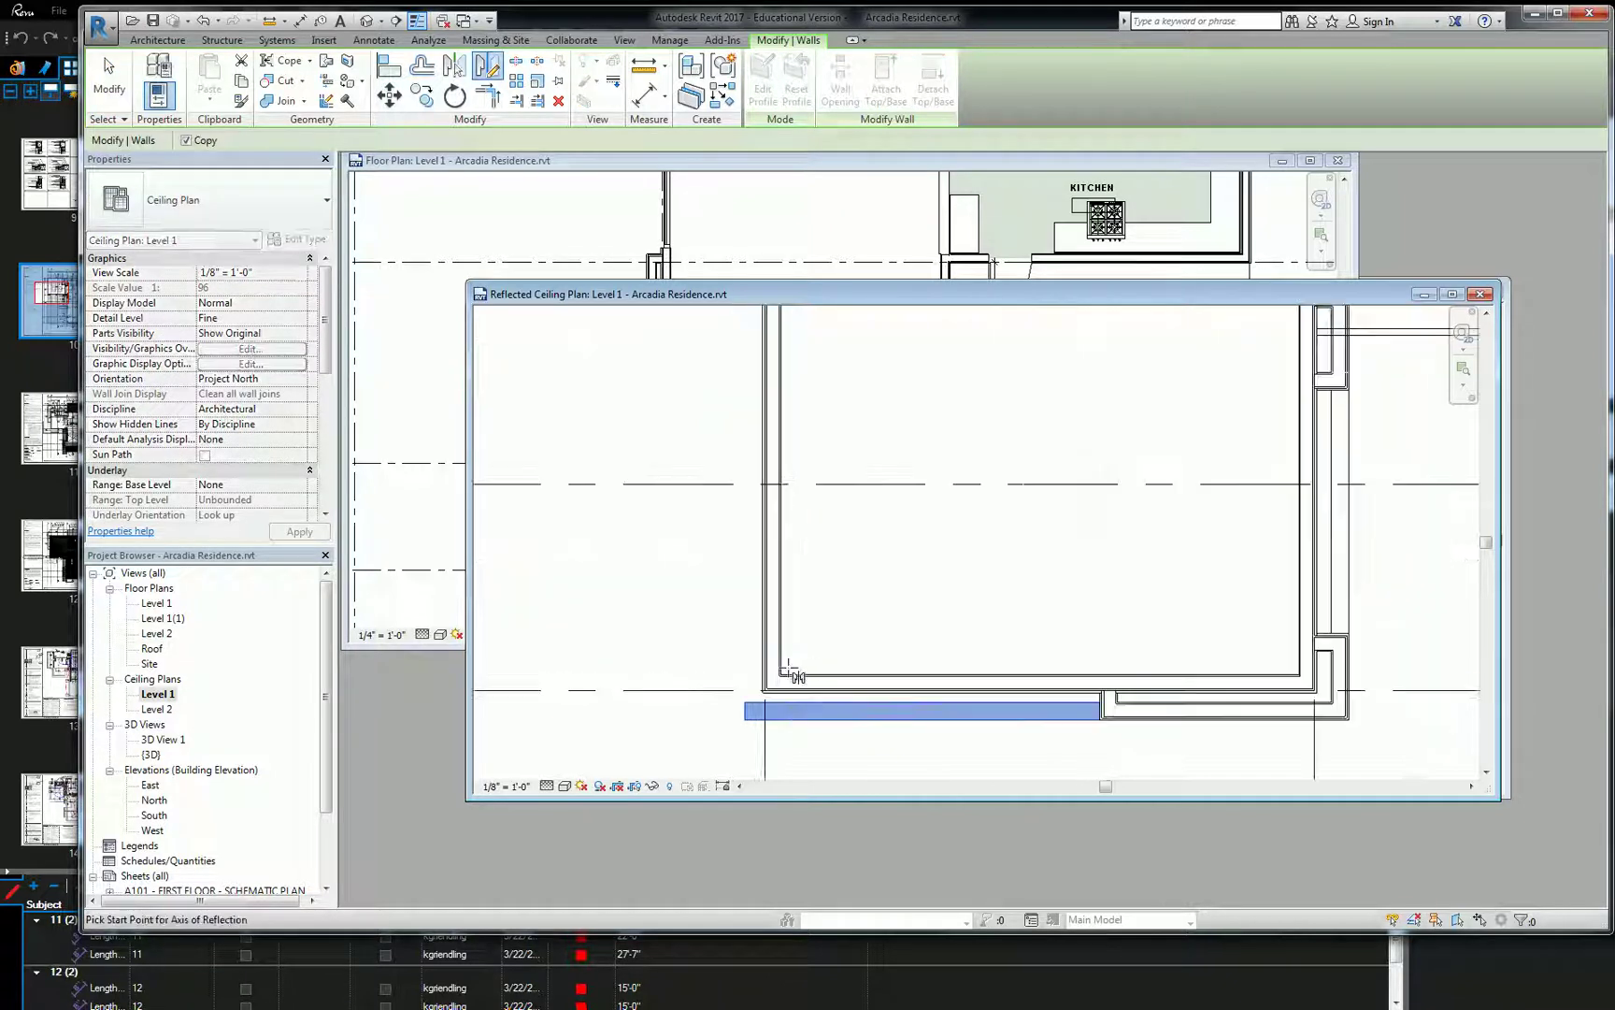
left_click(782, 674)
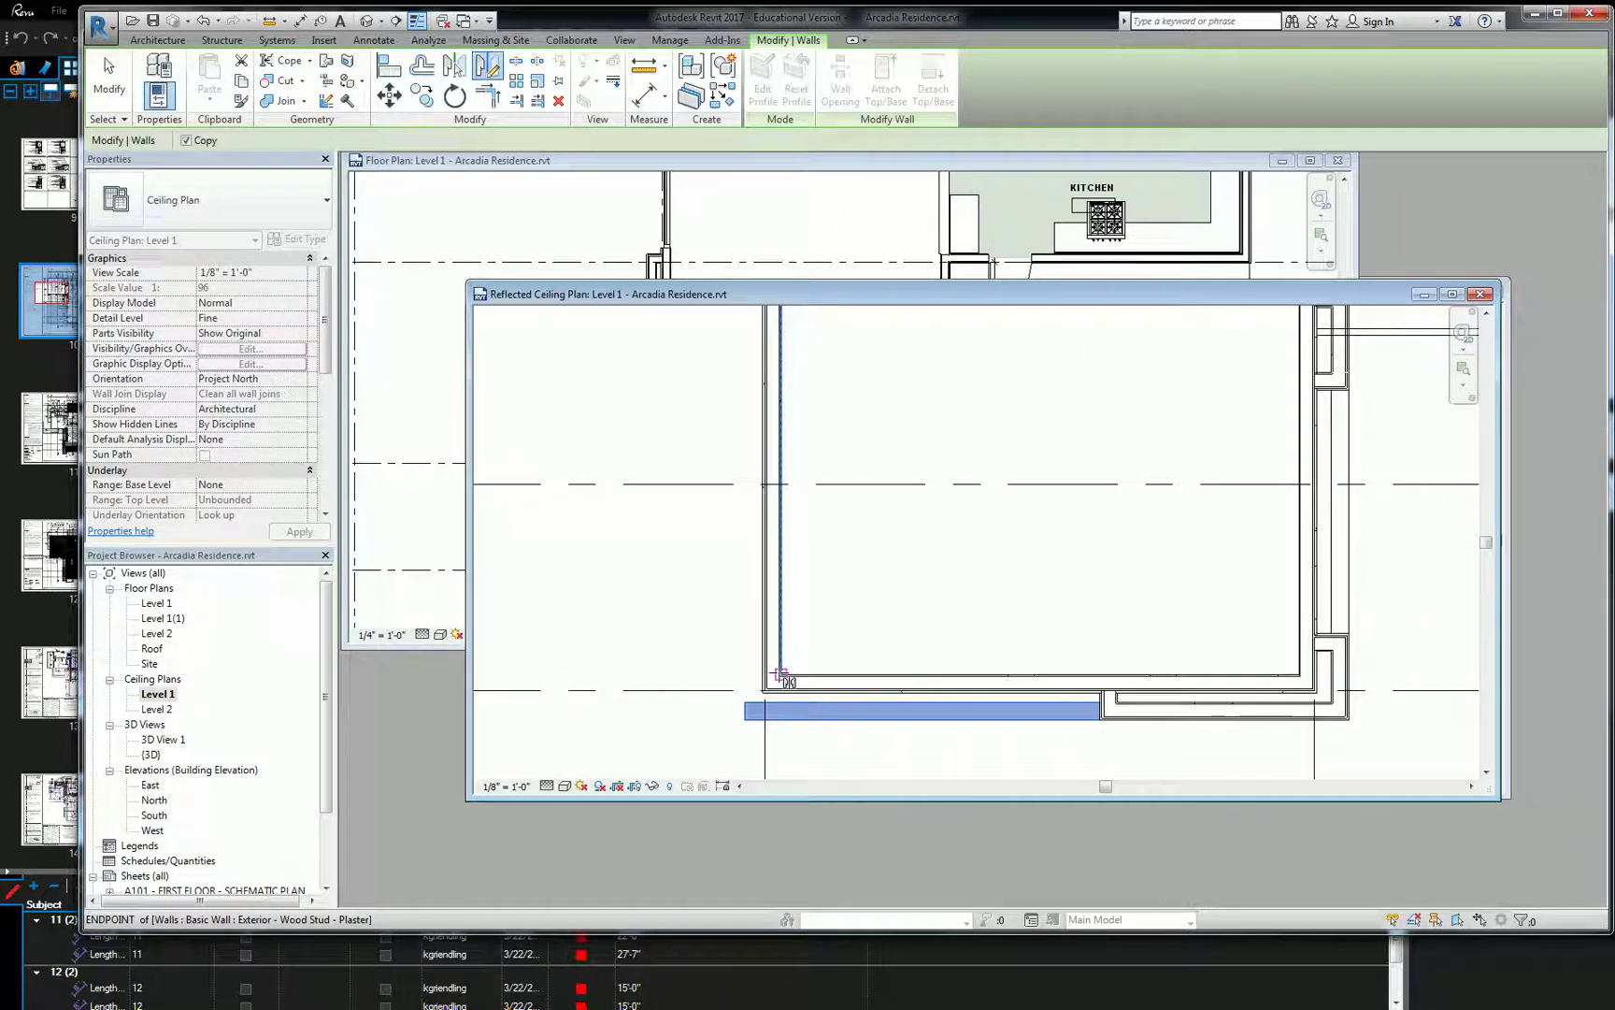
left_click(828, 627)
Stretch the upper end of the mirrored lap siding wall to the exterior wall along grid E
scroll(769, 755, "up", 3)
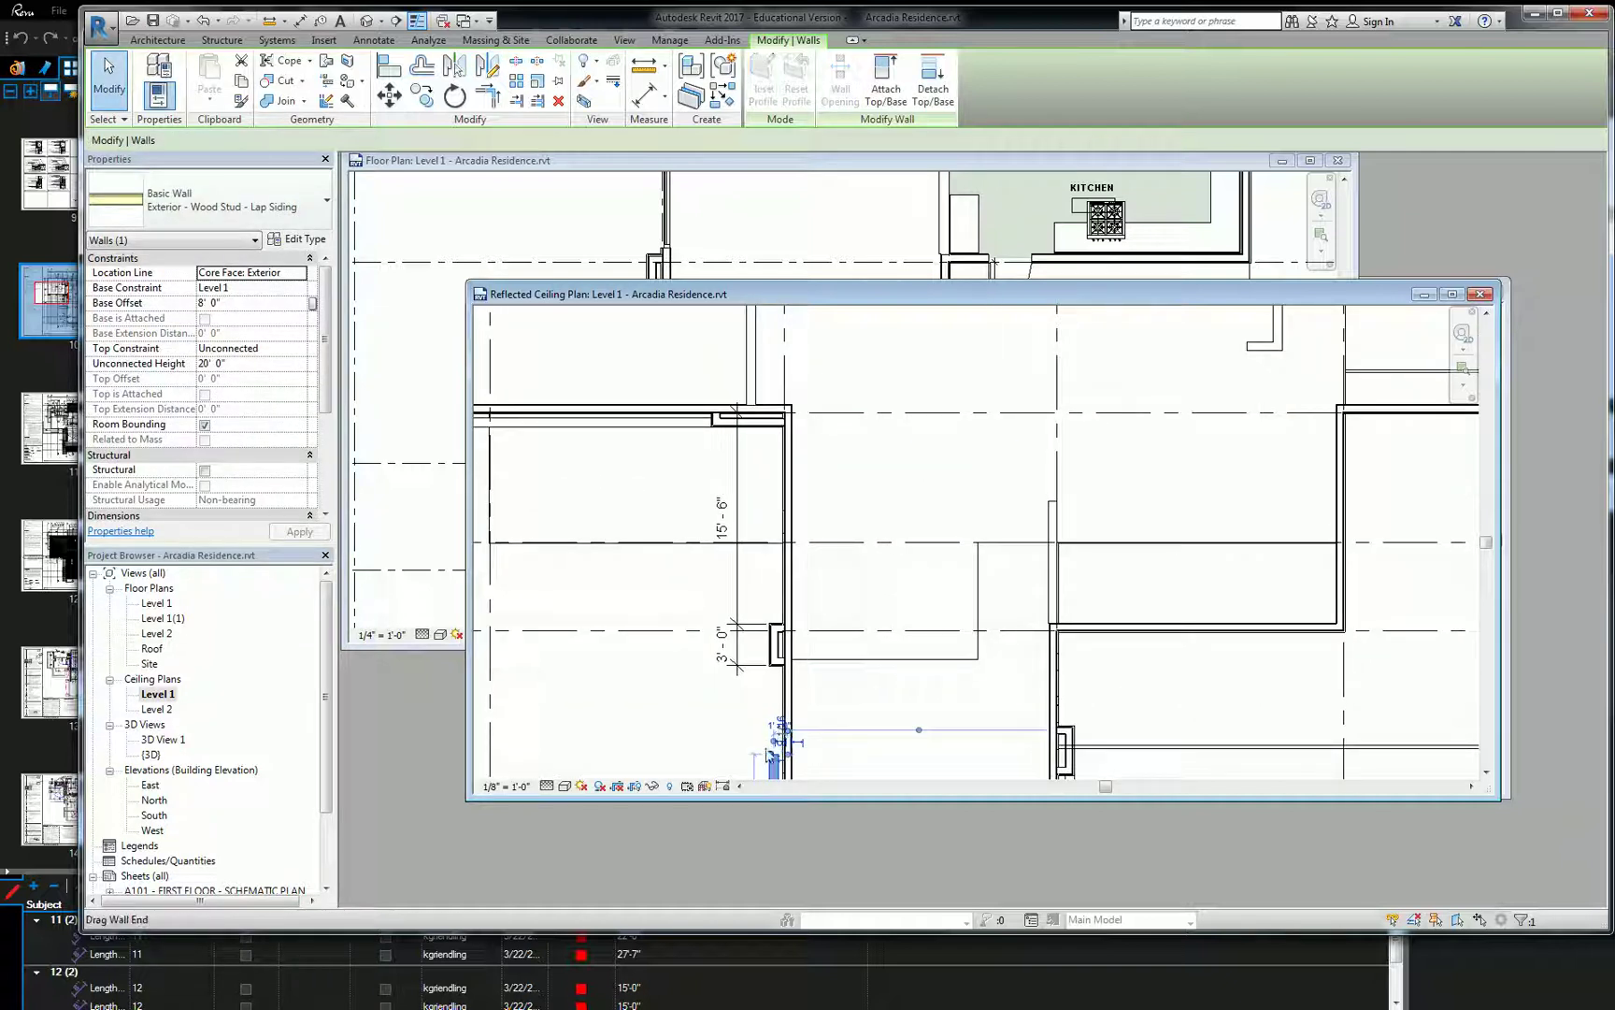
left_click_drag(773, 755, 769, 423)
scroll(773, 432, "up", 2)
scroll(772, 448, "down", 7)
left_click(876, 540)
scroll(871, 546, "up", 1)
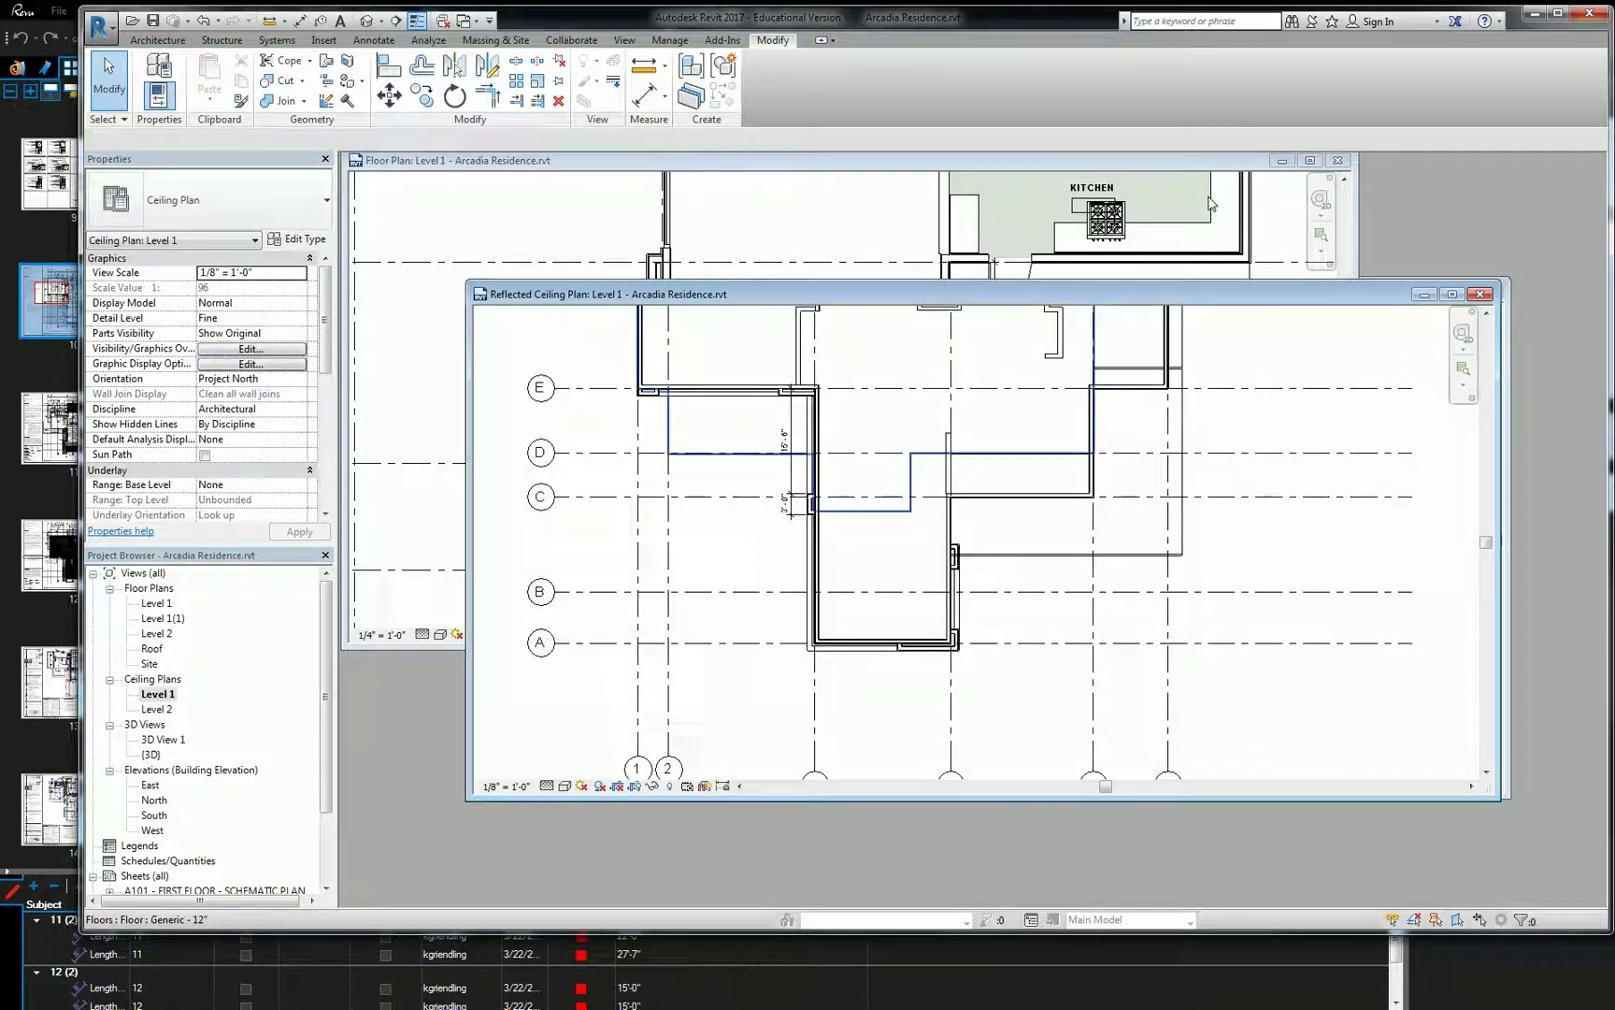
In the 3D view, attach the top of the new lap siding wall to the main sloped roof
left_click(1506, 431)
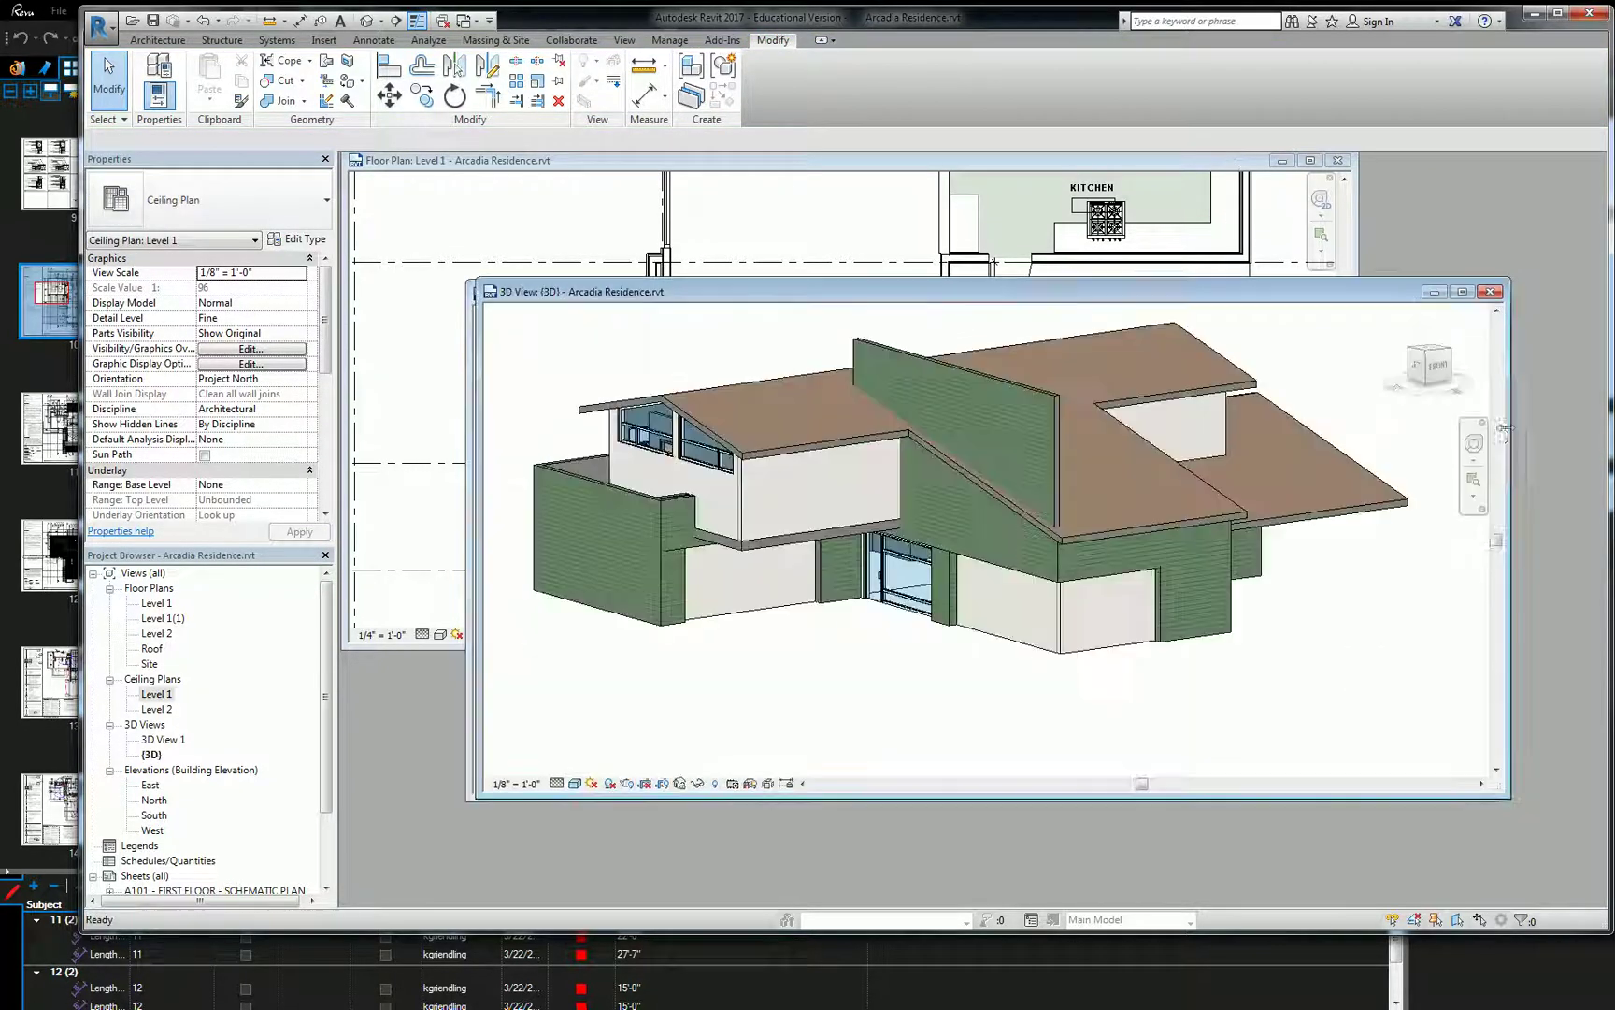
left_click(1009, 387)
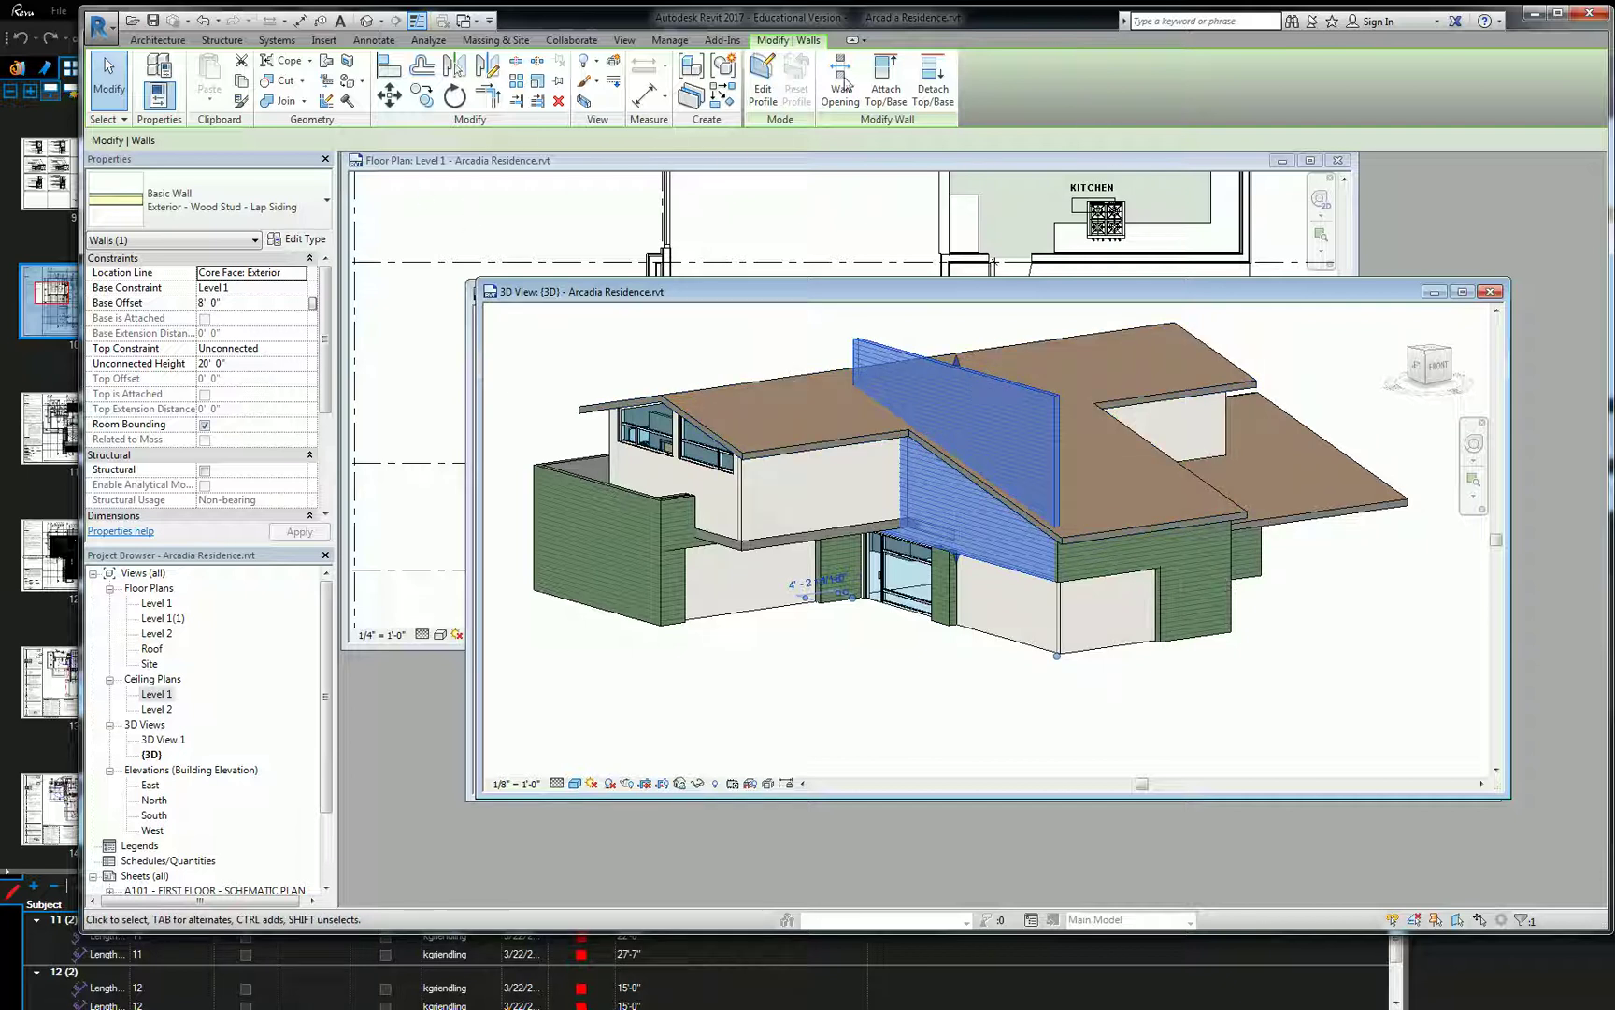
left_click(1075, 534)
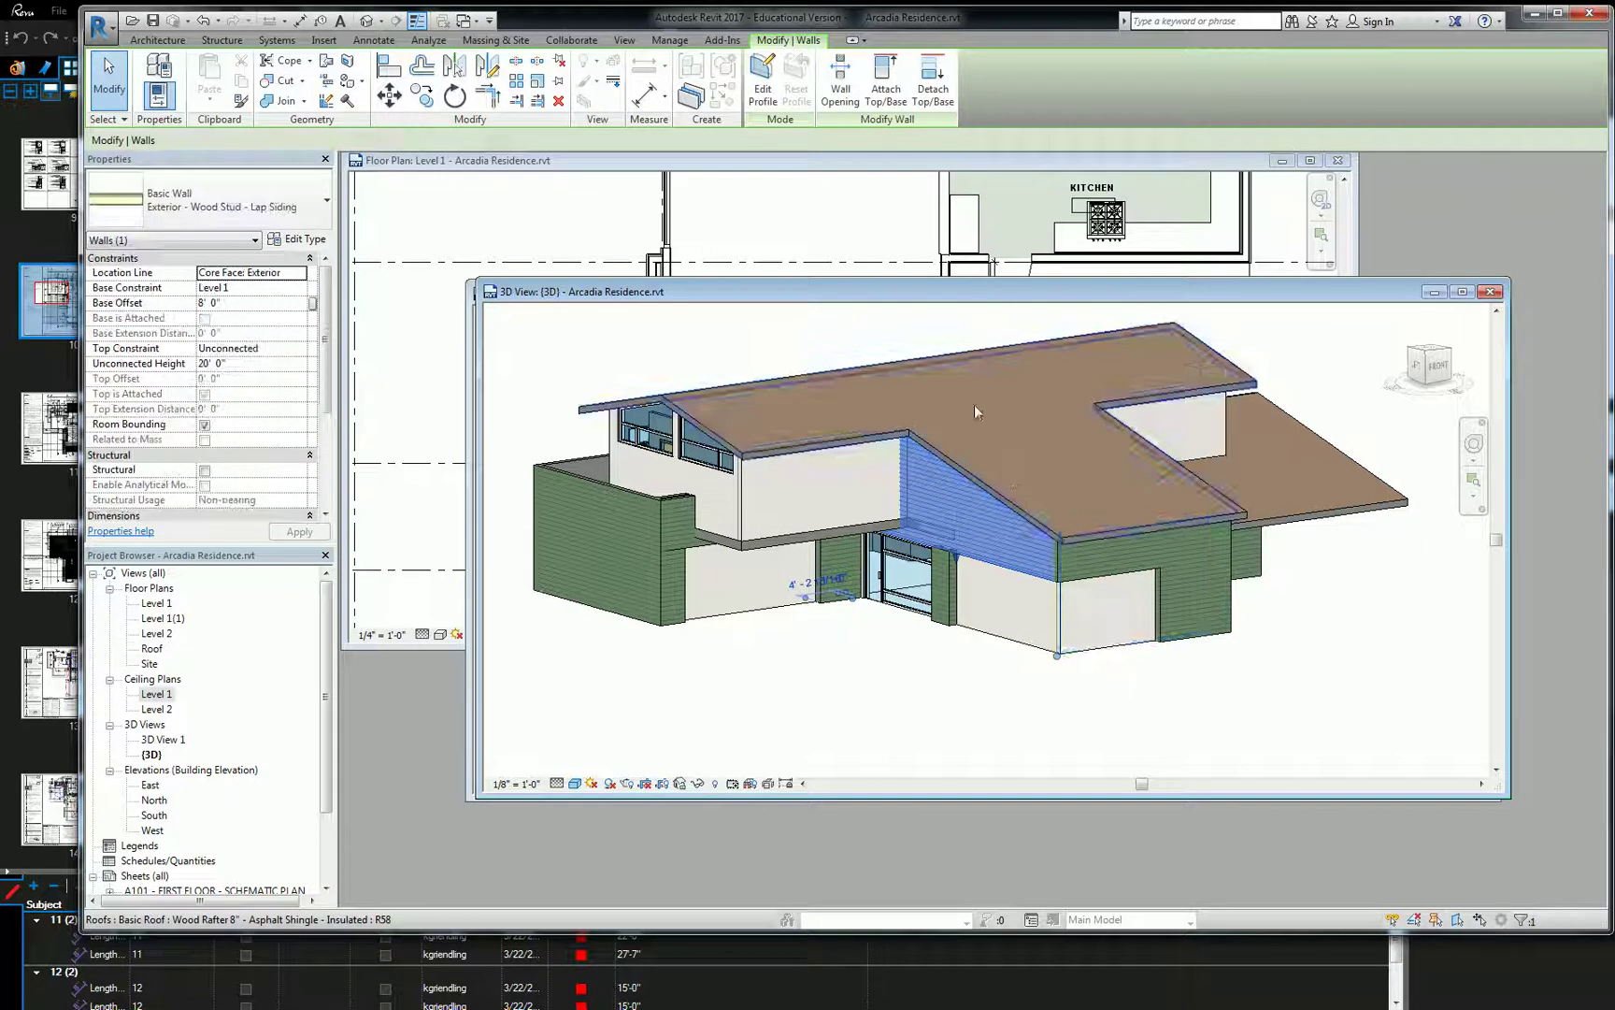
Edit the lap siding wall's profile and add sketch lines picked from the adjoining plaster wall's edge and the Level 2 floor edge
scroll(954, 425, "up", 3)
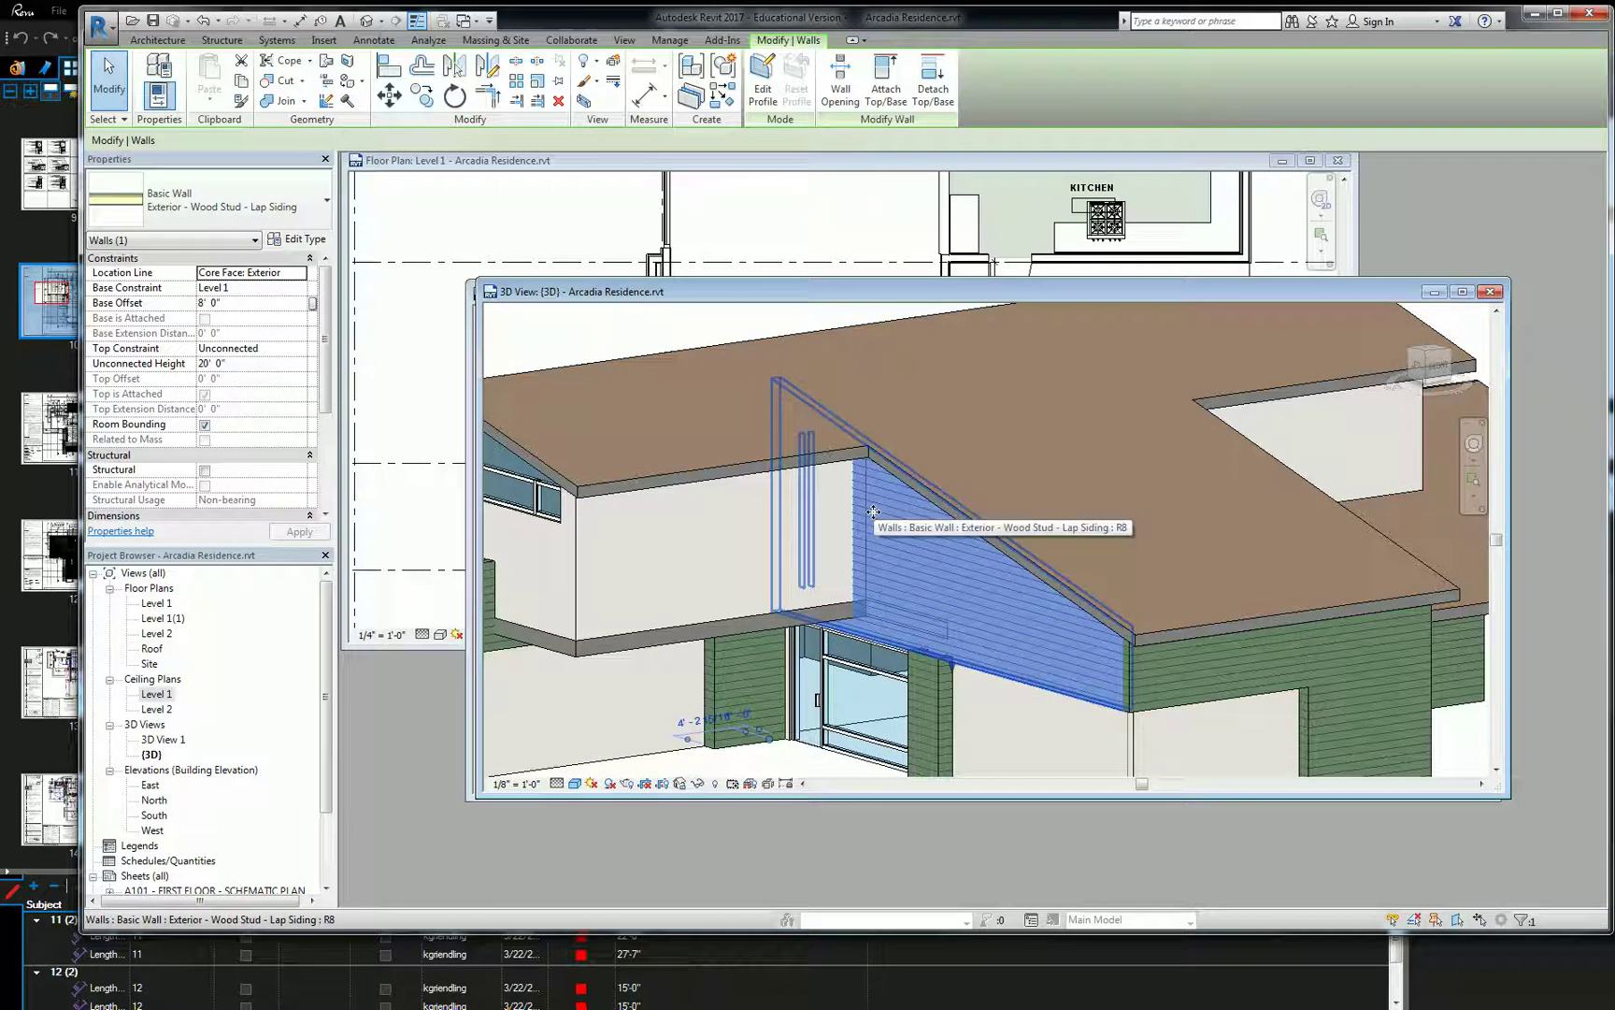
left_click(763, 82)
left_click(893, 524)
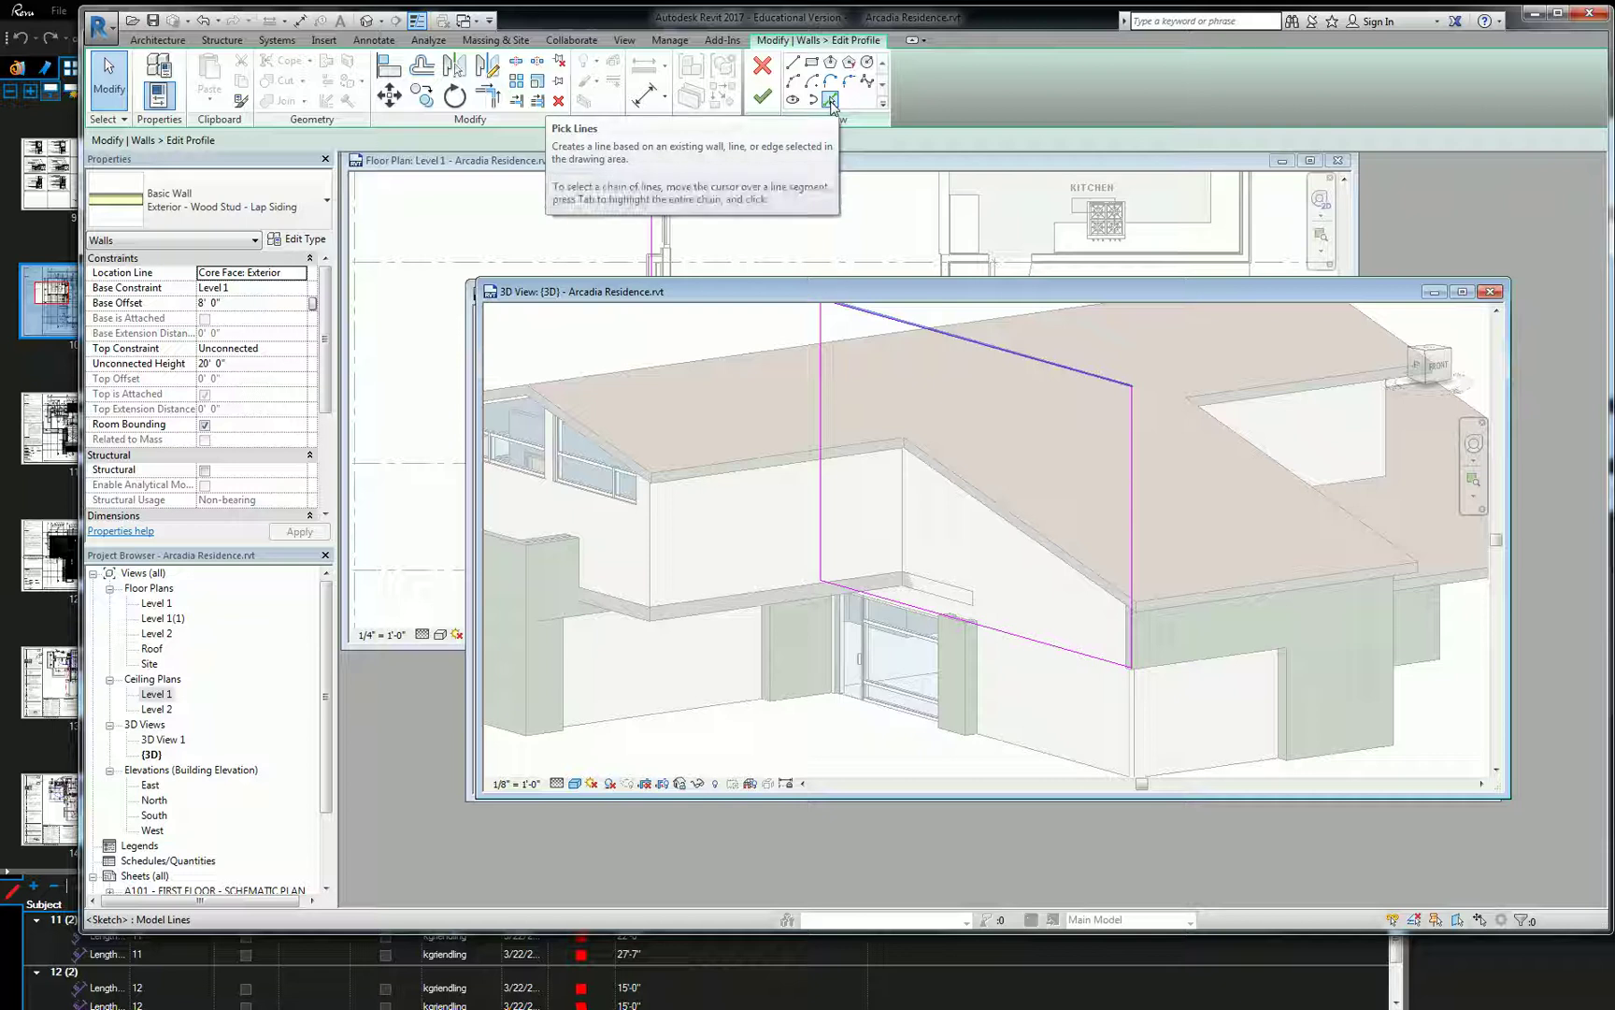
left_click(830, 101)
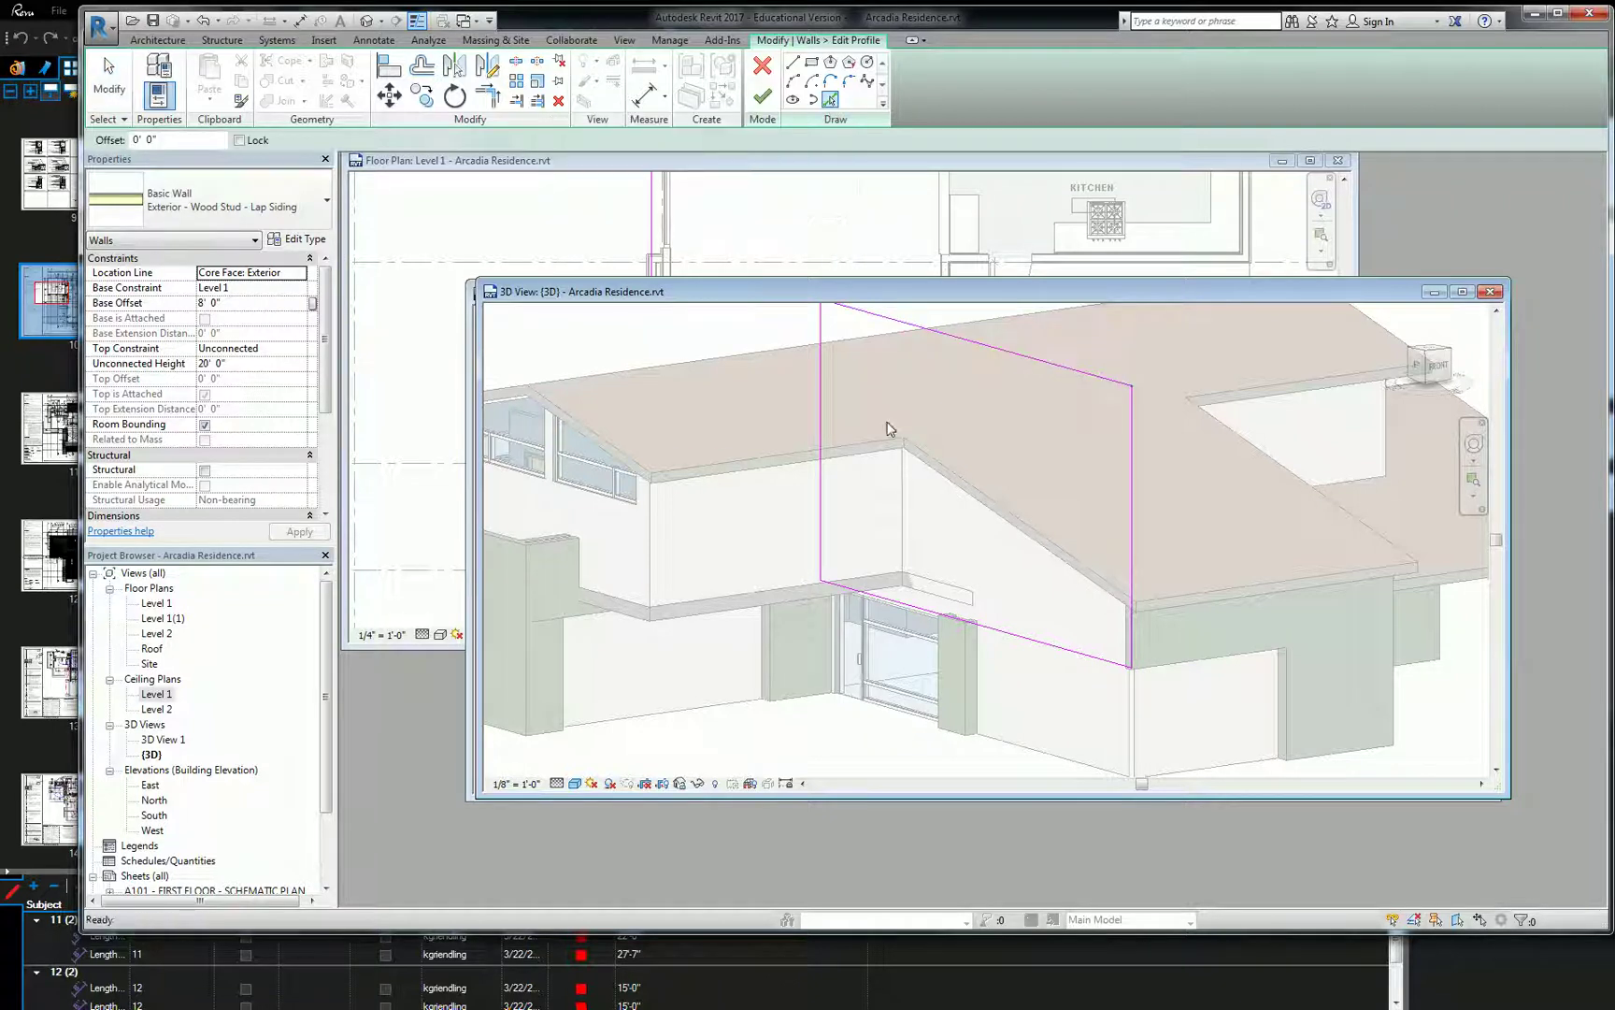
left_click(871, 562)
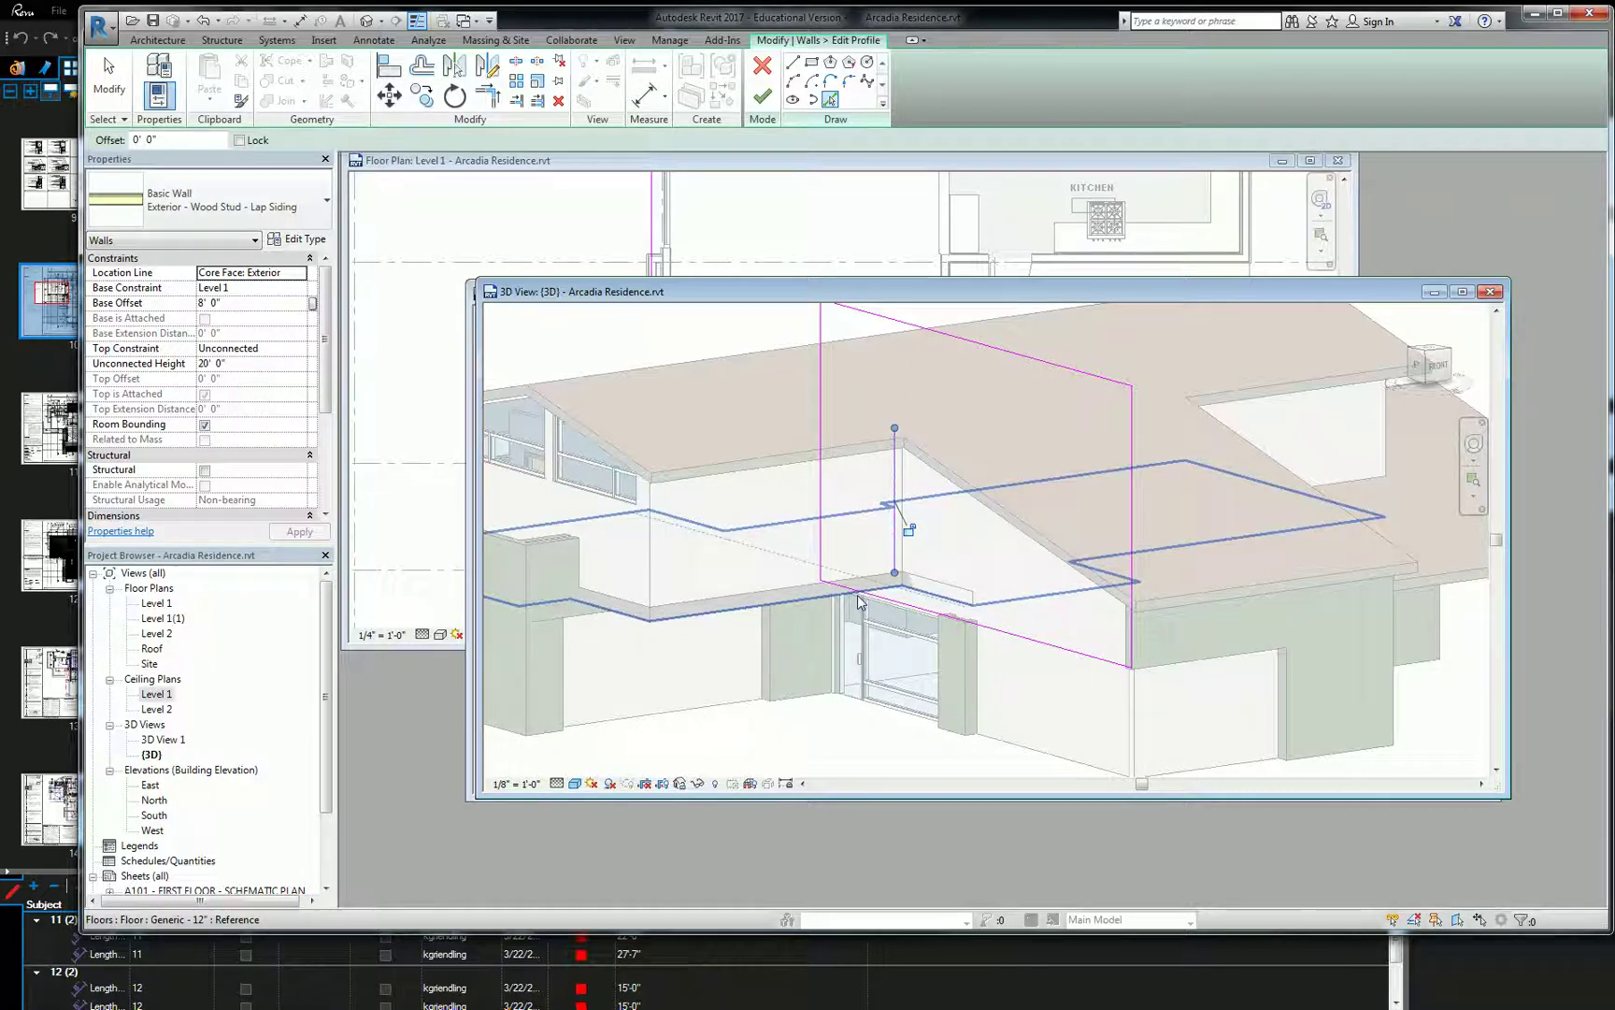
left_click(749, 613)
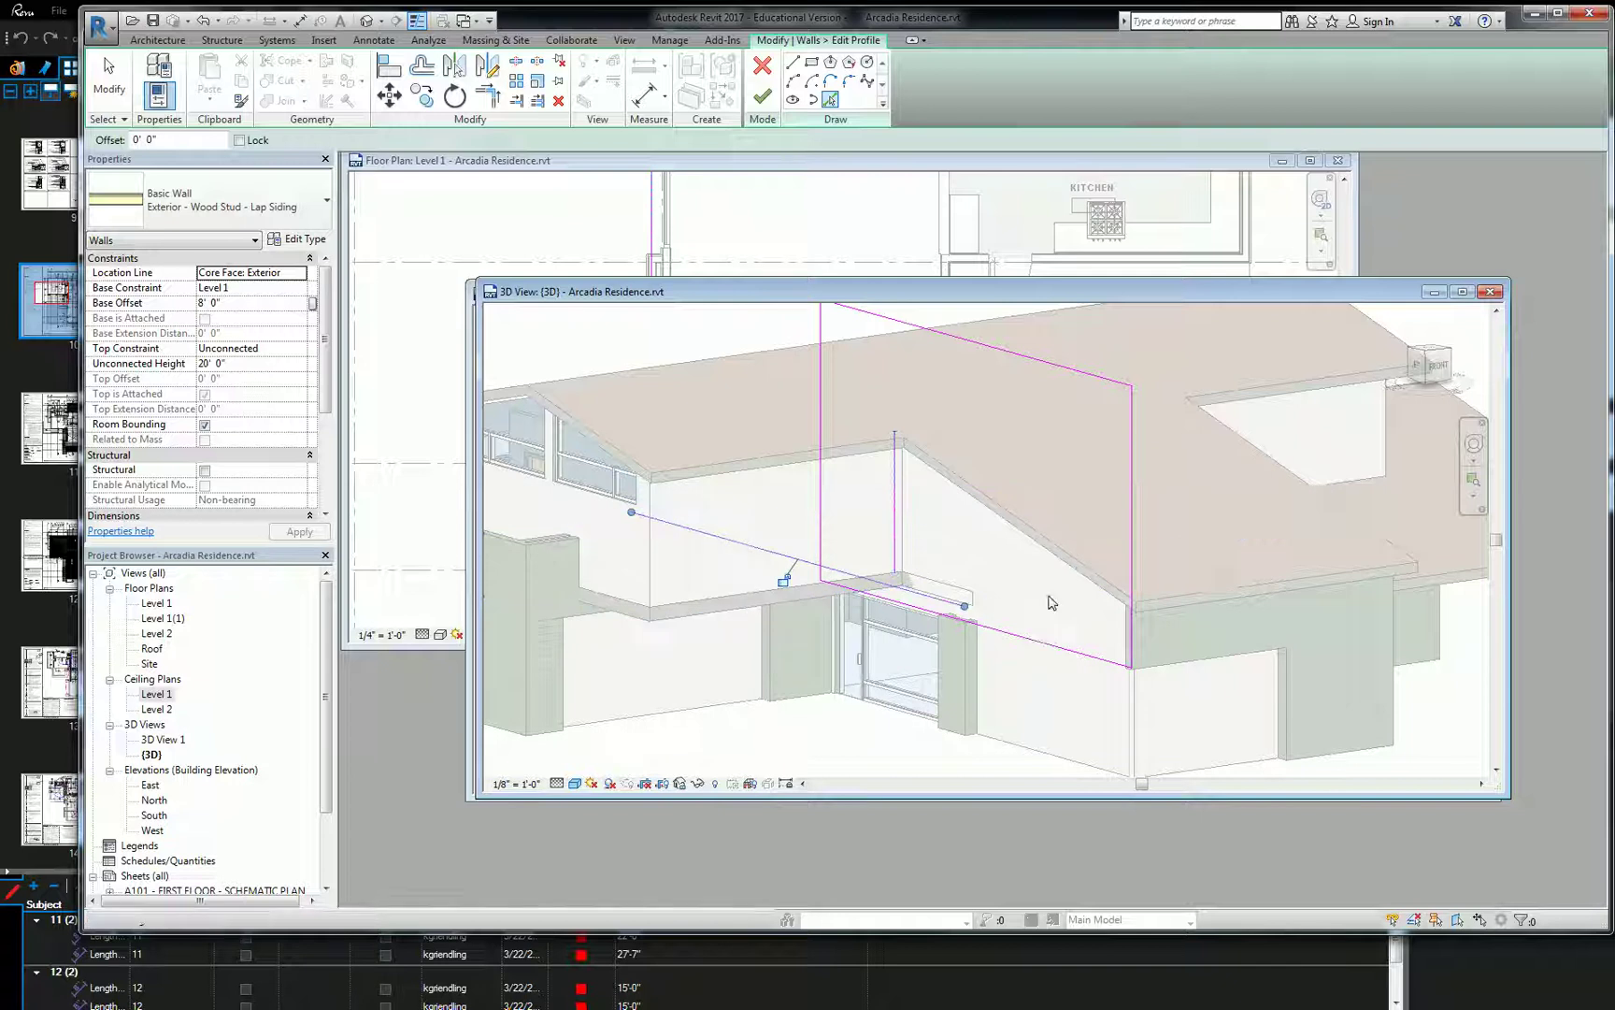
Trim the profile lines into a closed outline notched around the upper-floor corner, and finish the wall profile
left_click(490, 95)
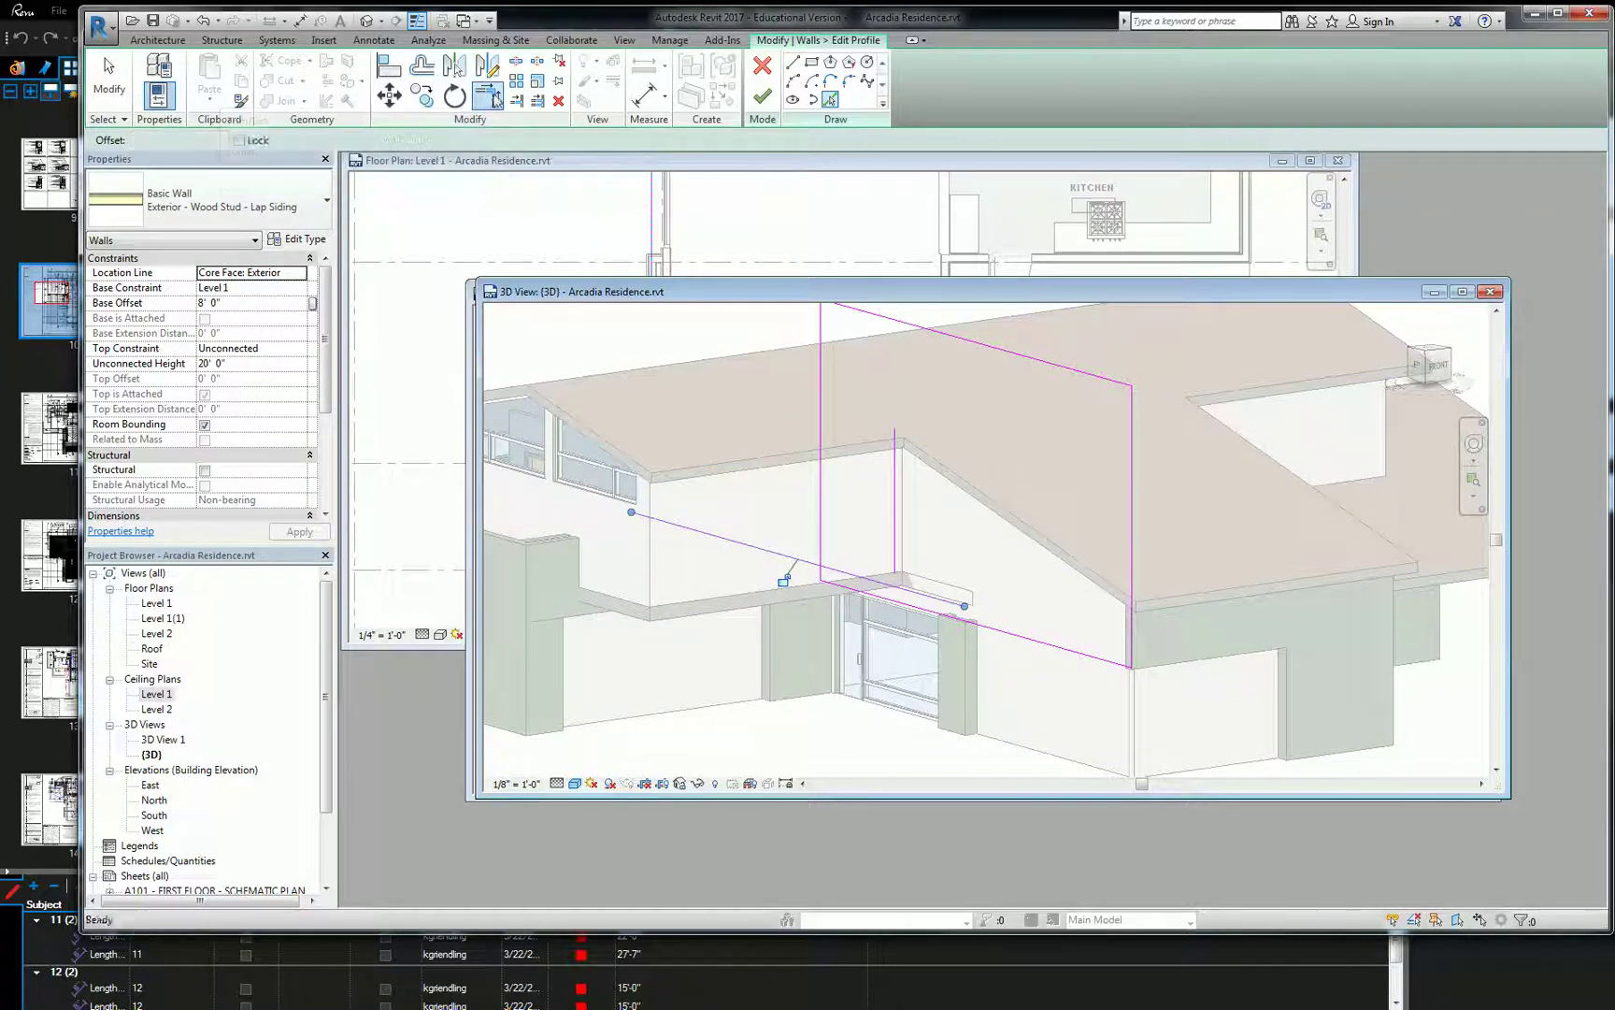
left_click(1010, 361)
left_click(896, 561)
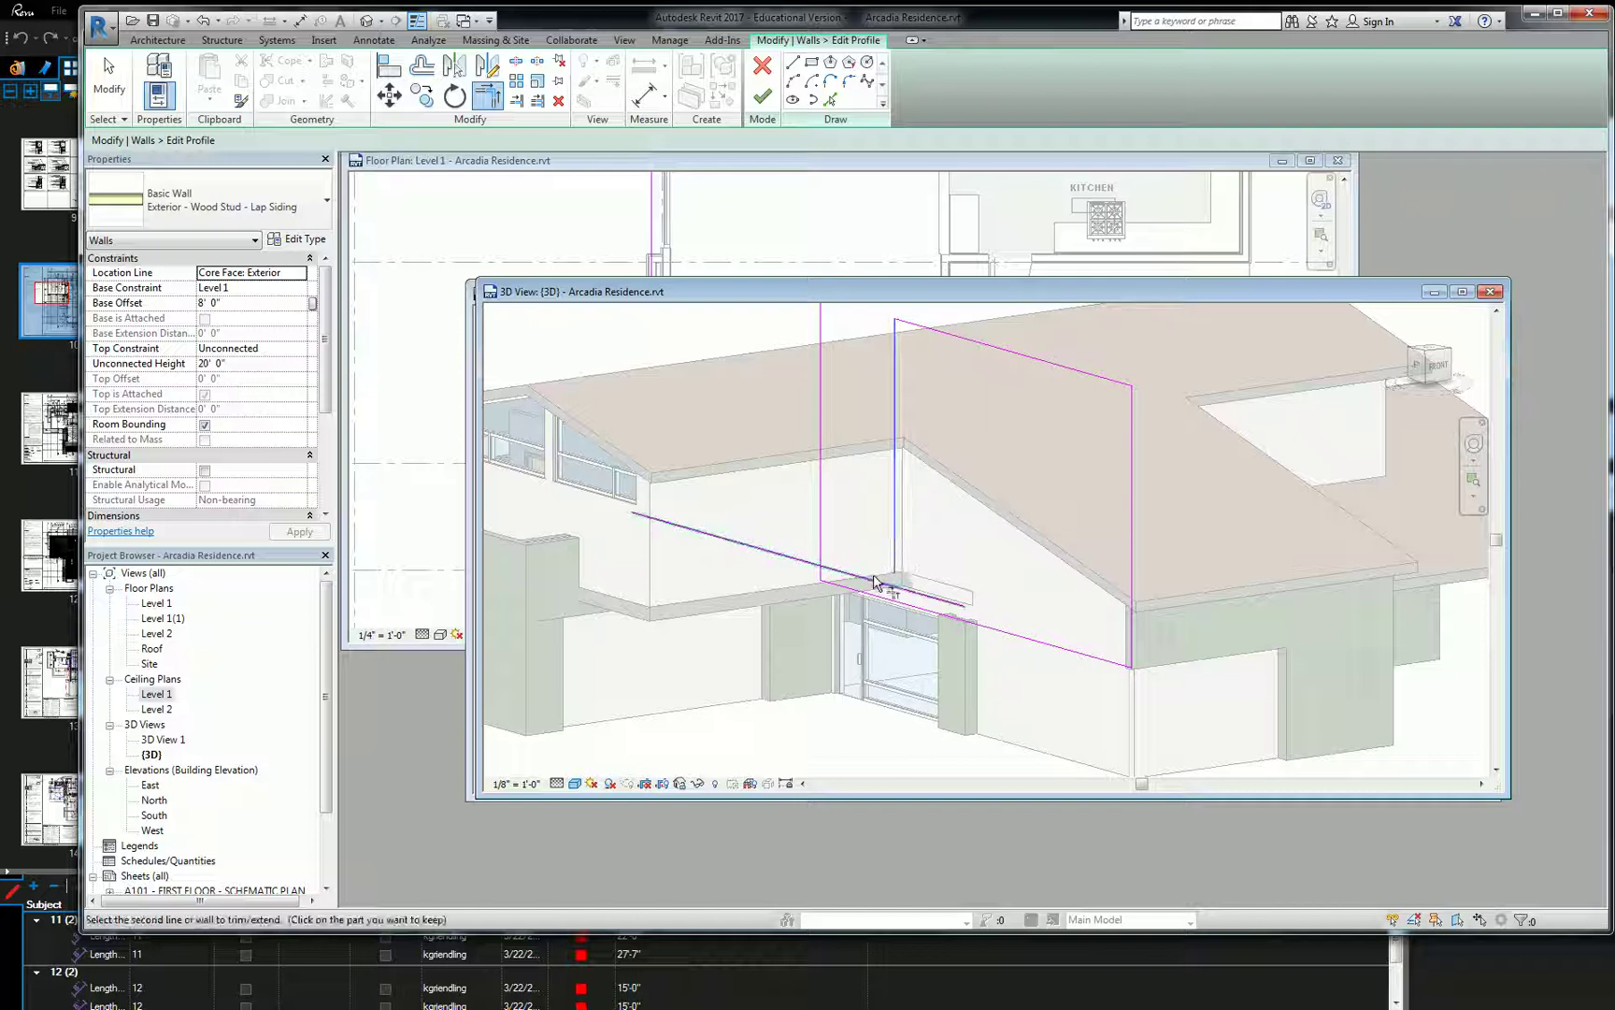
left_click(871, 581)
left_click(849, 574)
left_click(821, 573)
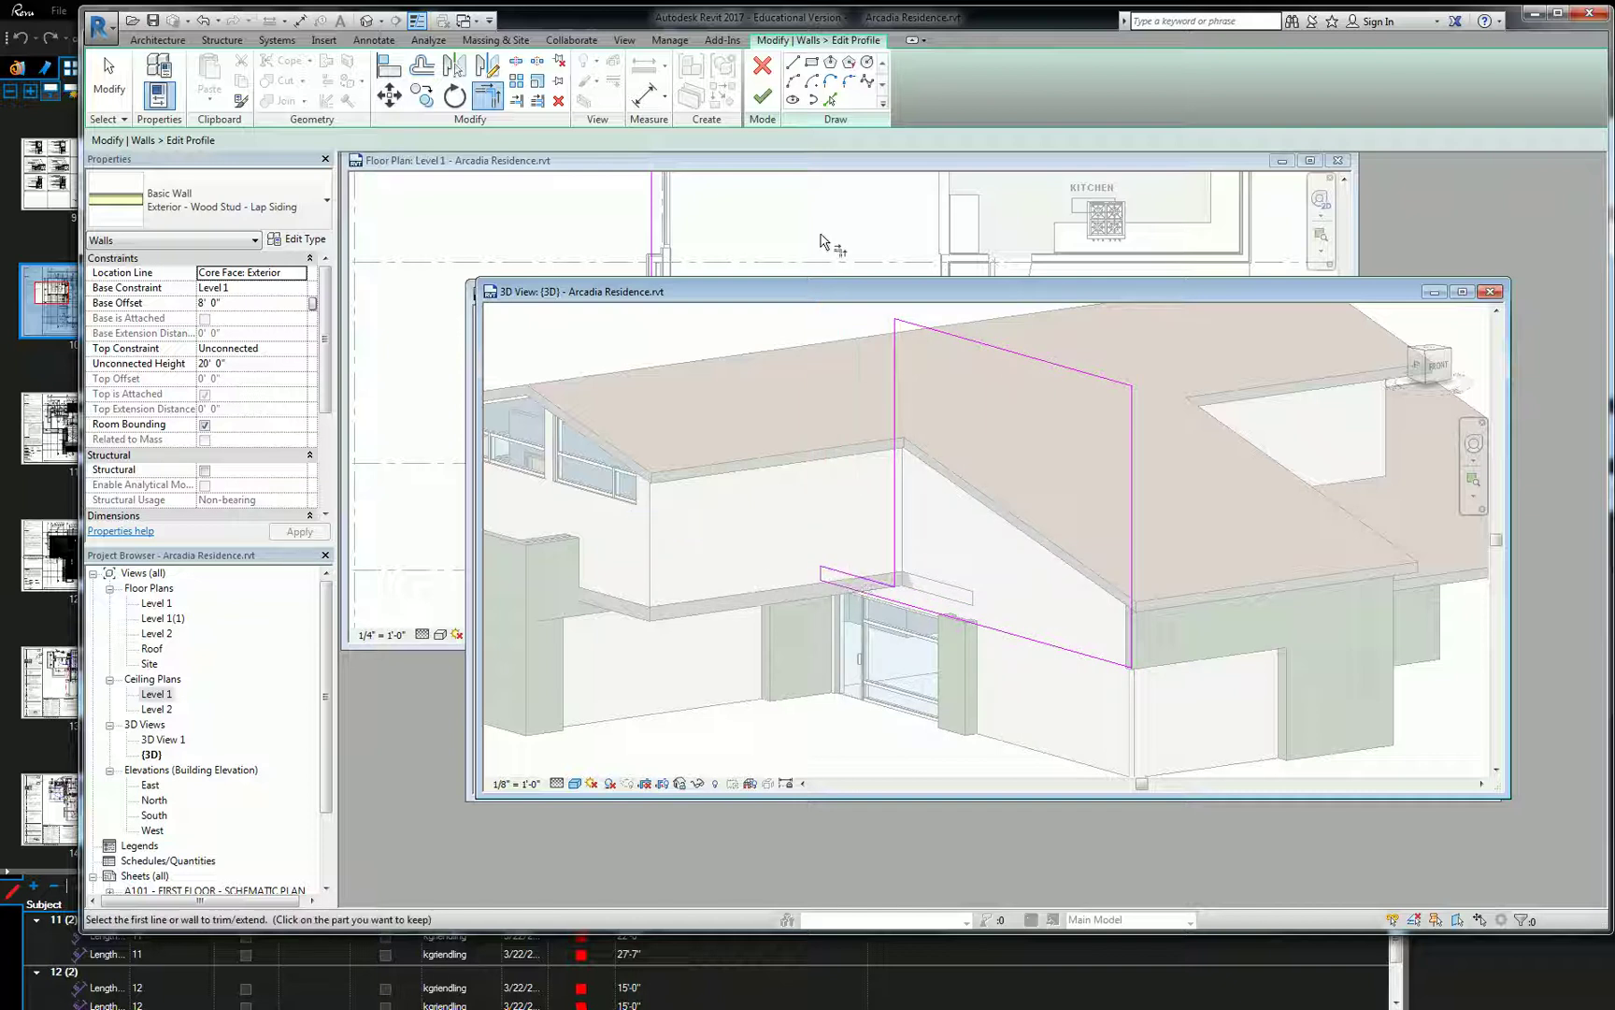
left_click(769, 105)
key("Escape")
Return to the lap siding wall's profile sketch and cancel it
scroll(1029, 430, "down", 2)
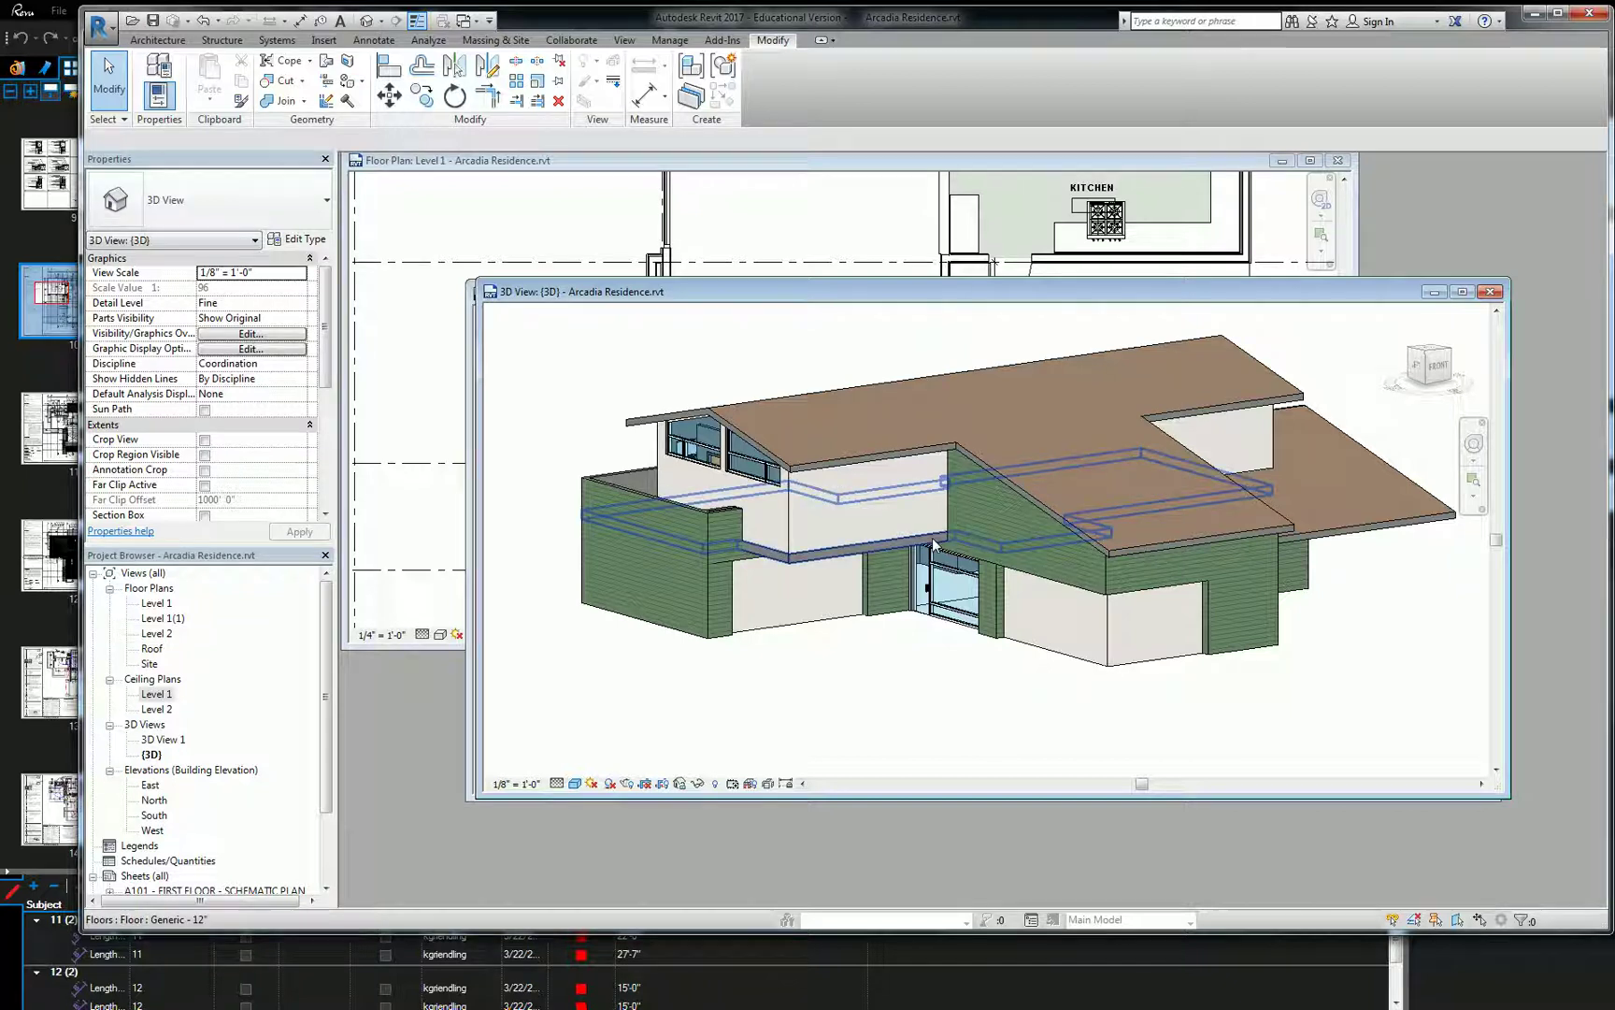
double_click(1020, 540)
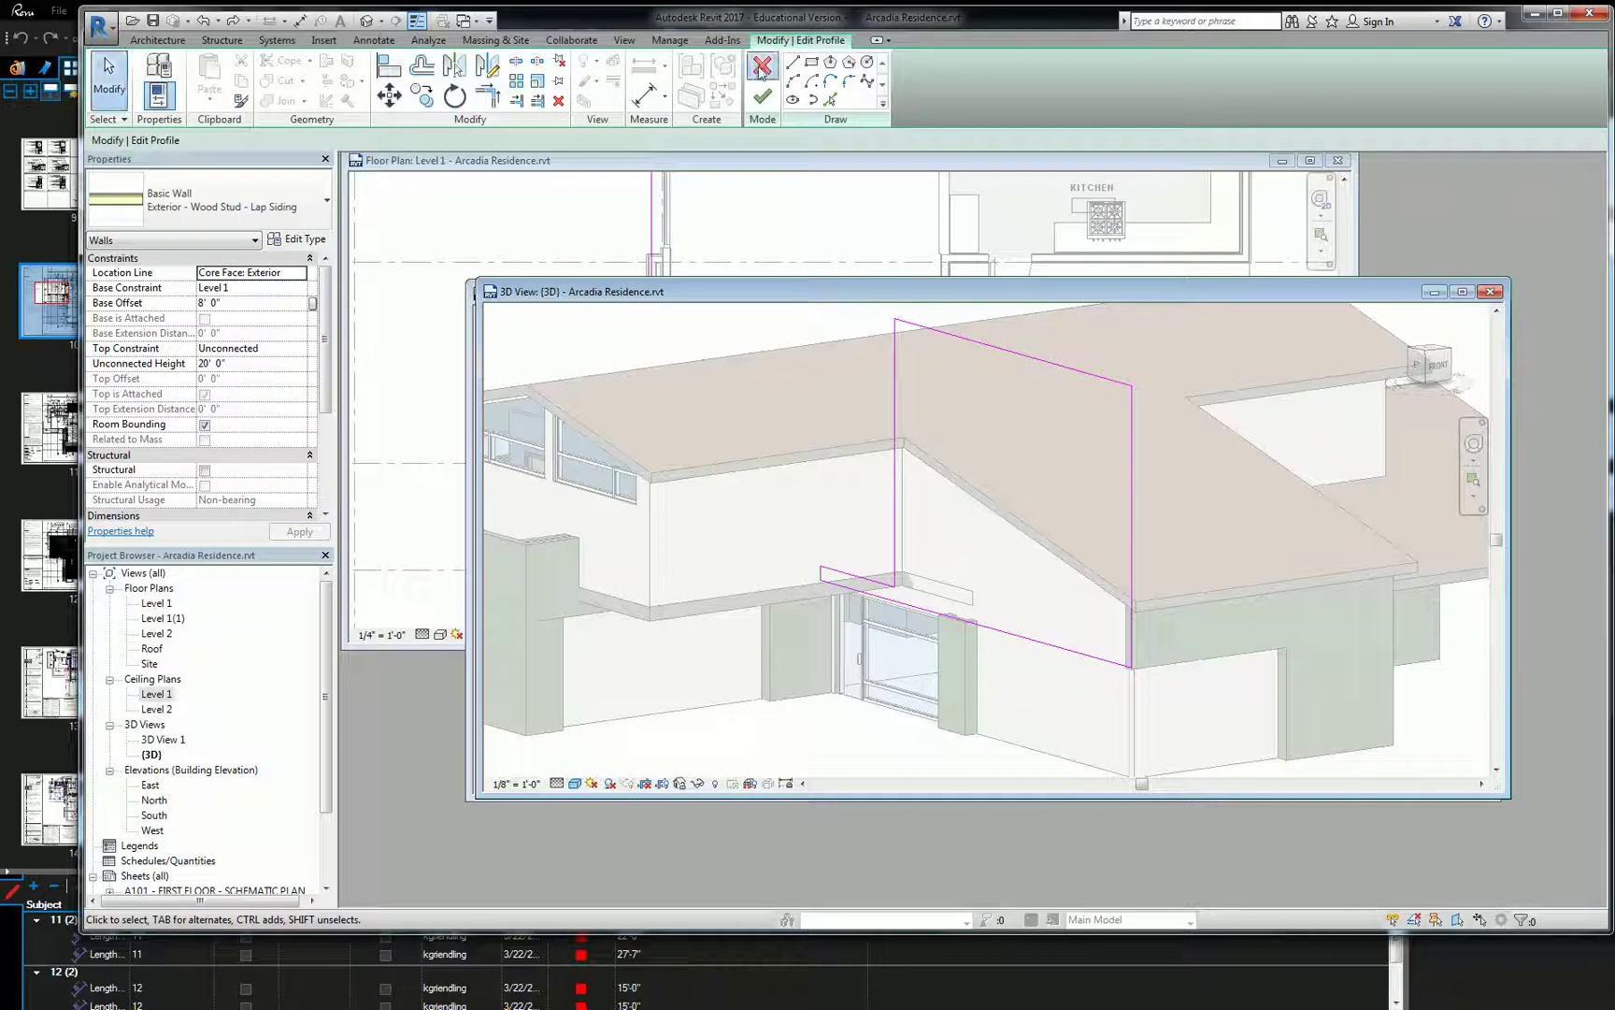
left_click(762, 65)
left_click(865, 533)
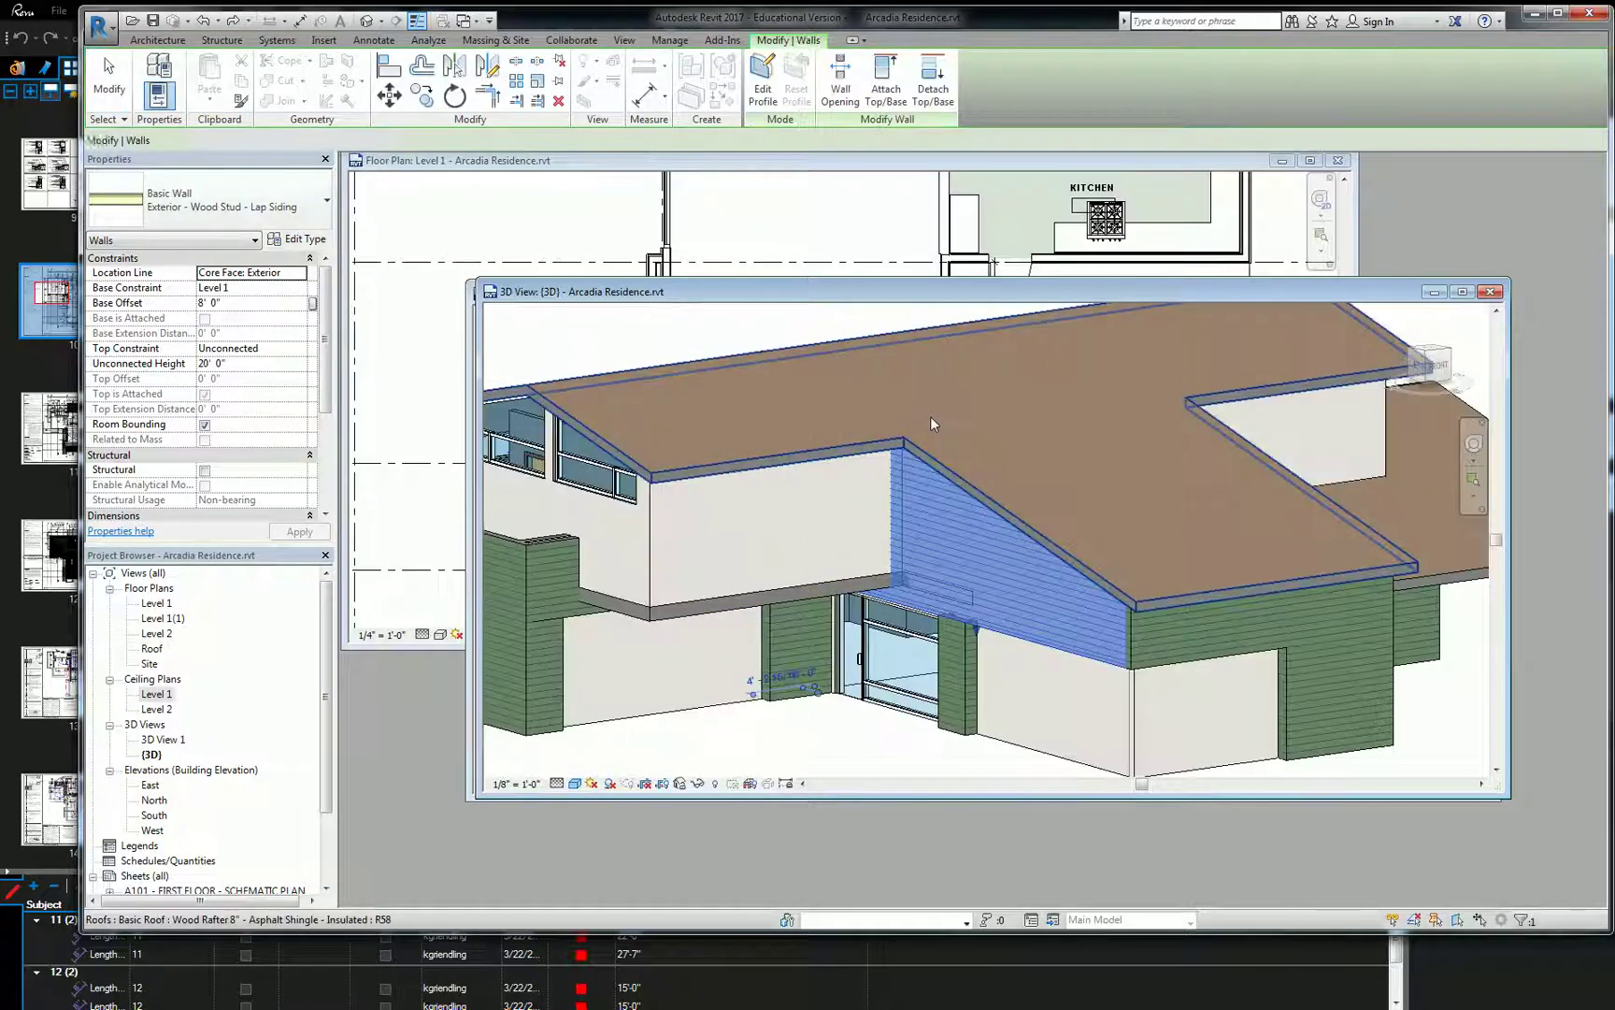
key("Escape")
Cut a rectangular wall opening in the lap siding wall where it meets the plaster wall, unjoining the conflicting elements
left_click(955, 572)
left_click(840, 79)
left_click(888, 486)
left_click(896, 472)
left_click(831, 587)
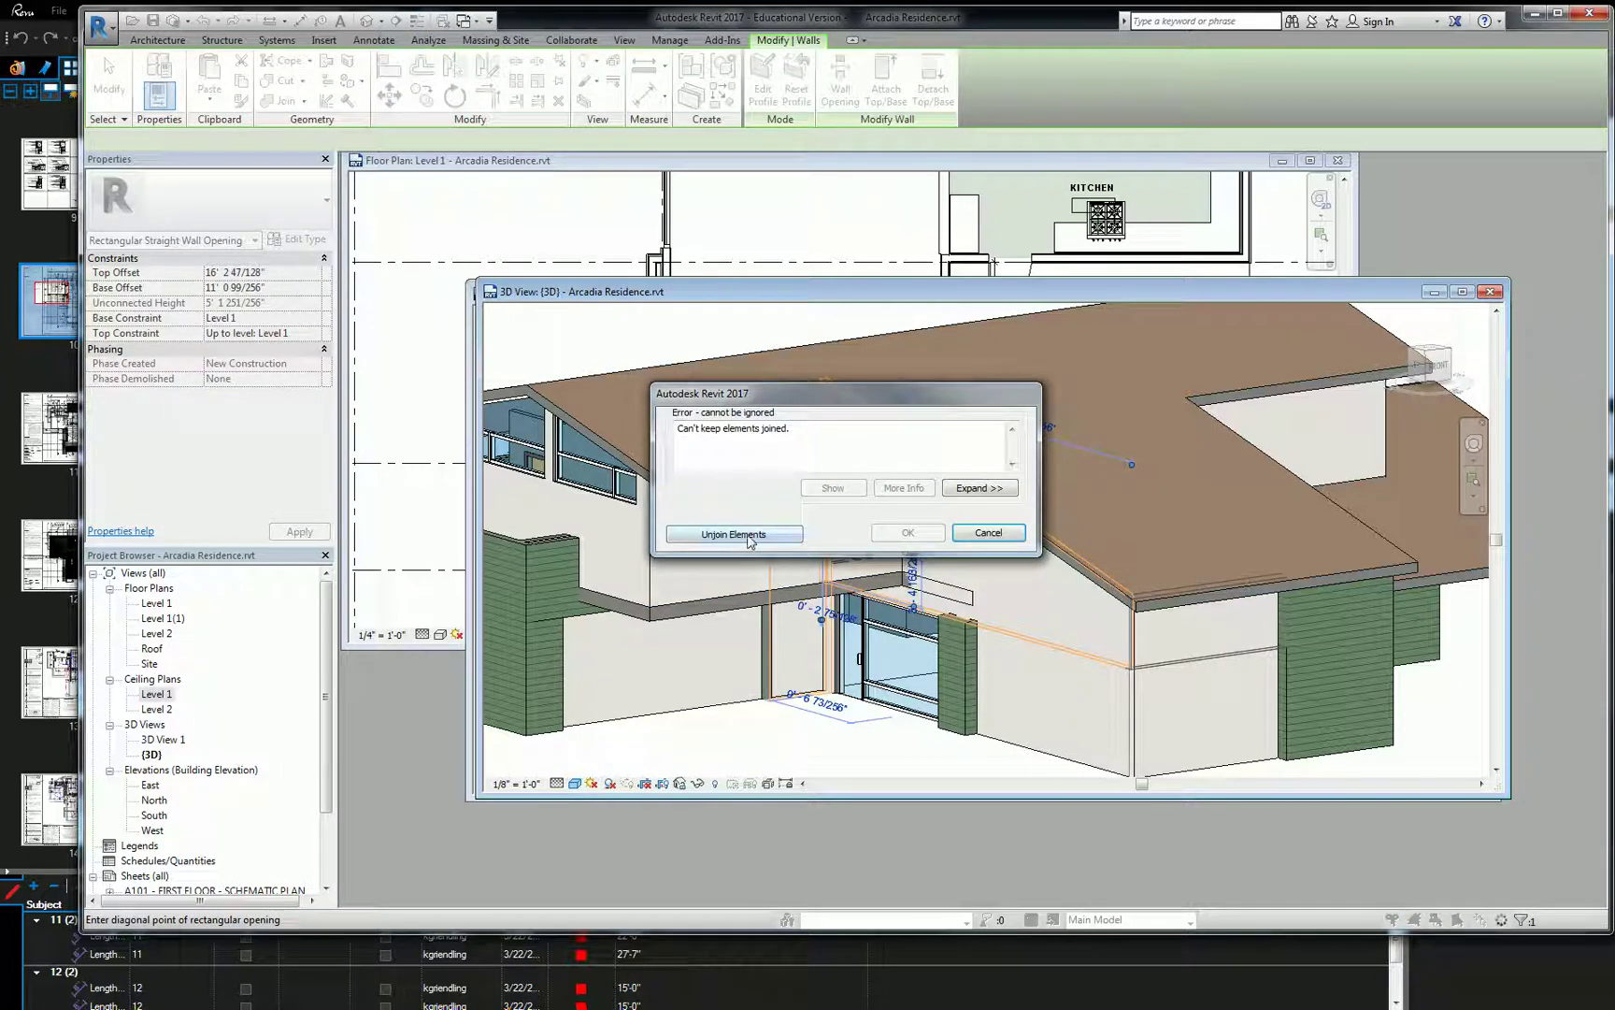
left_click(737, 538)
key("Escape")
key("Escape")
Stretch the wall opening's top above the roof and its outer side past the wall's end
scroll(889, 519, "up", 3)
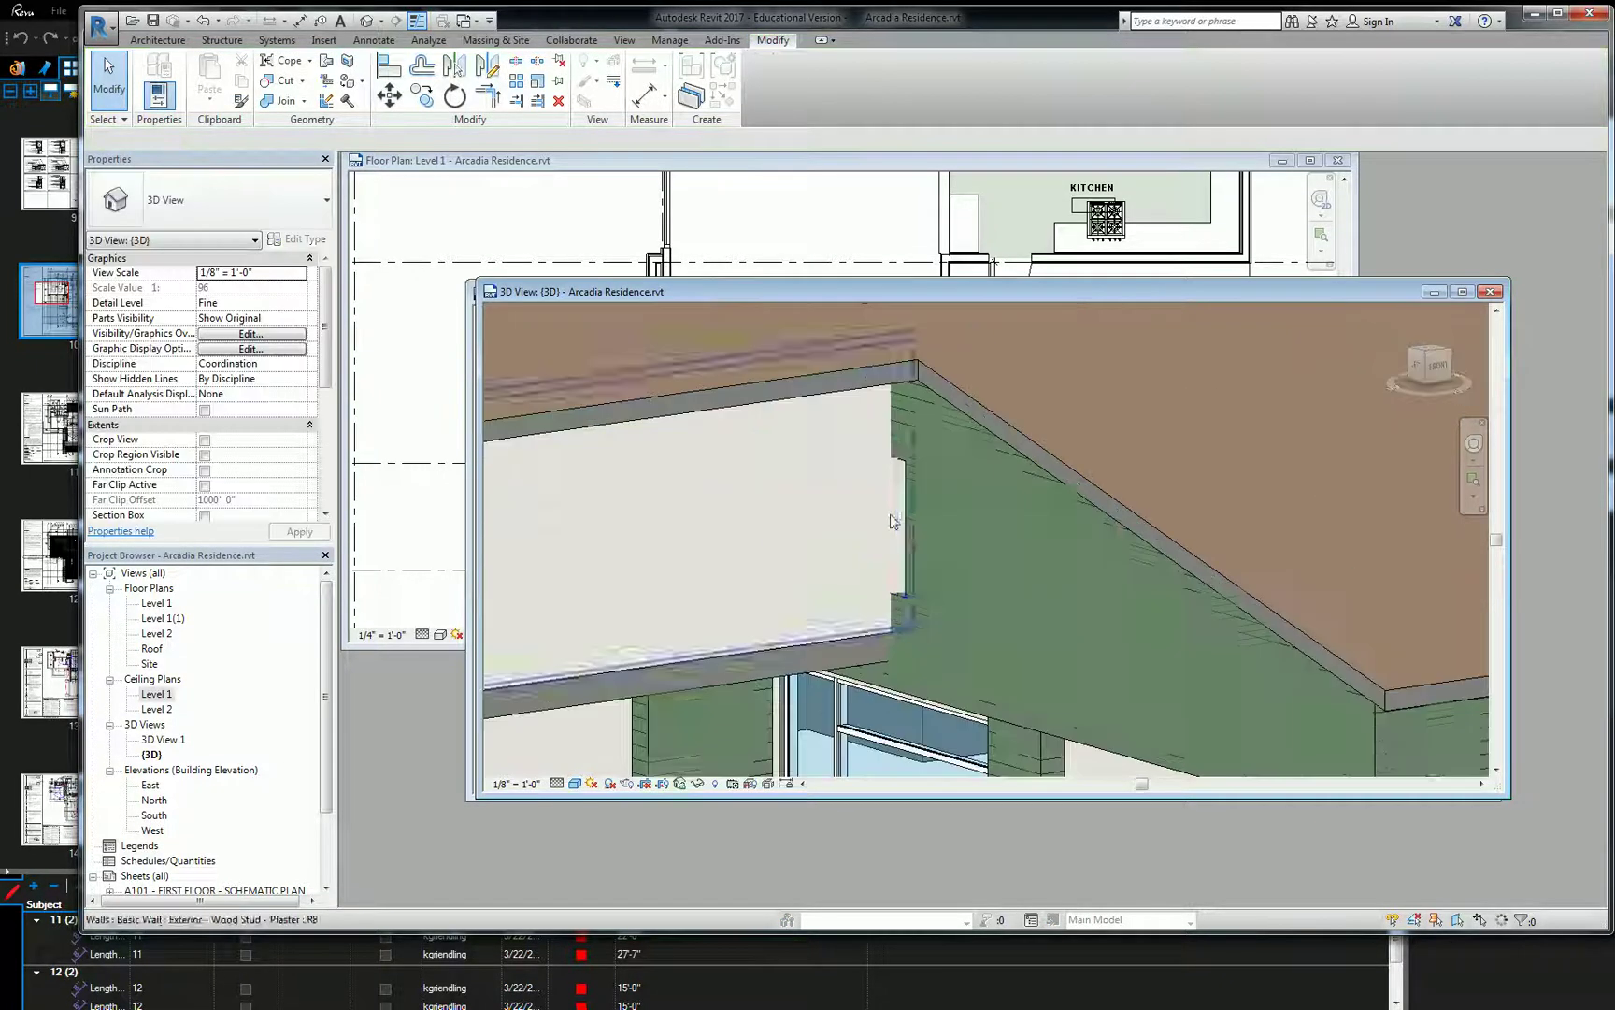
left_click(904, 522)
scroll(904, 501, "down", 4)
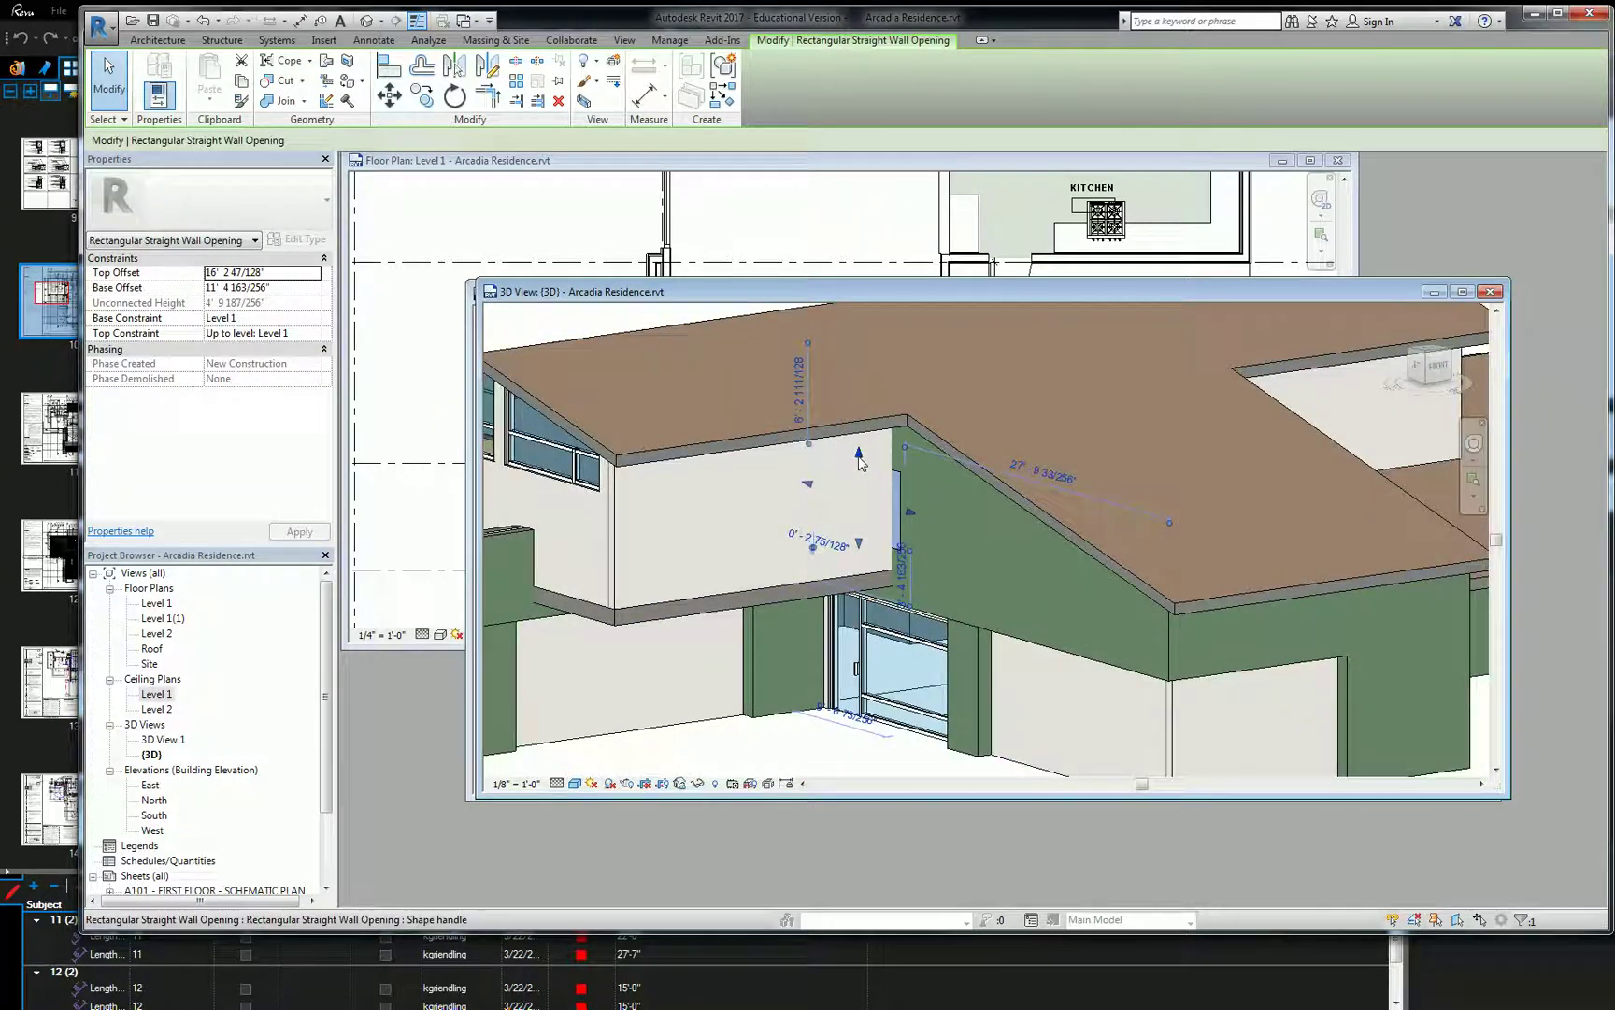
left_click_drag(858, 462, 853, 349)
middle_click_drag(853, 349, 960, 487, "shift")
left_click_drag(777, 427, 748, 429)
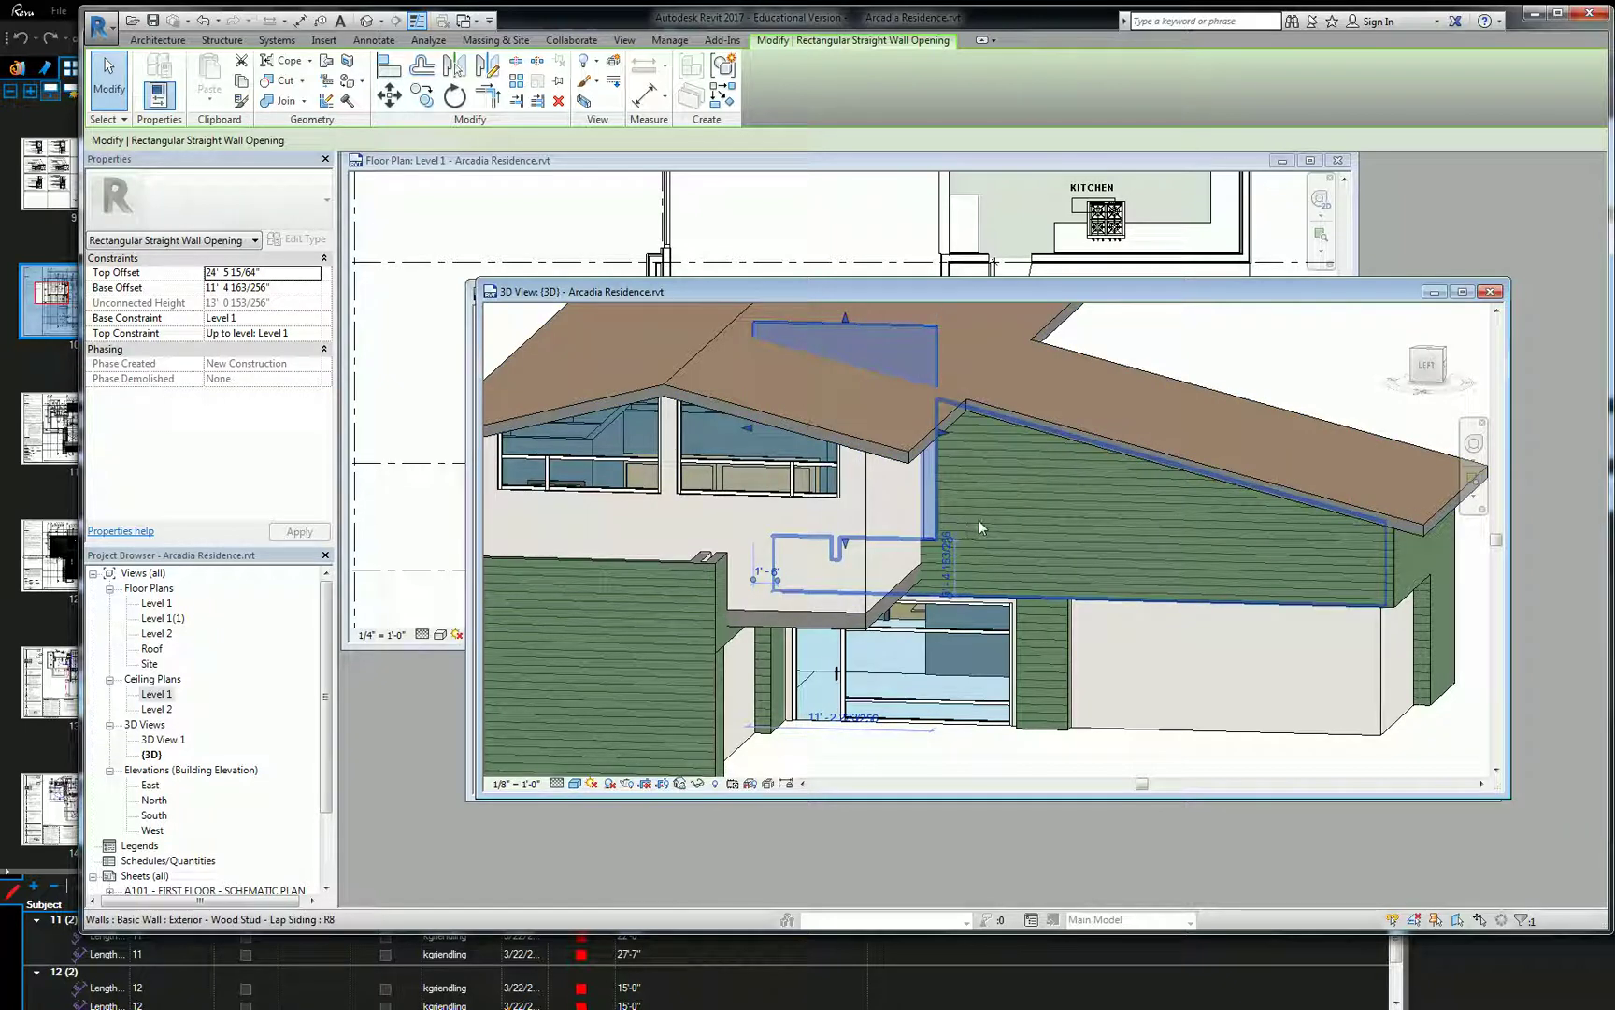
key("Escape")
Undo the rectangular wall opening and the stretches made to it
mouse_move(979, 520)
middle_mouse_down("shift")
mouse_move(1093, 513)
mouse_move(1061, 544)
mouse_move(992, 536)
middle_mouse_up("shift")
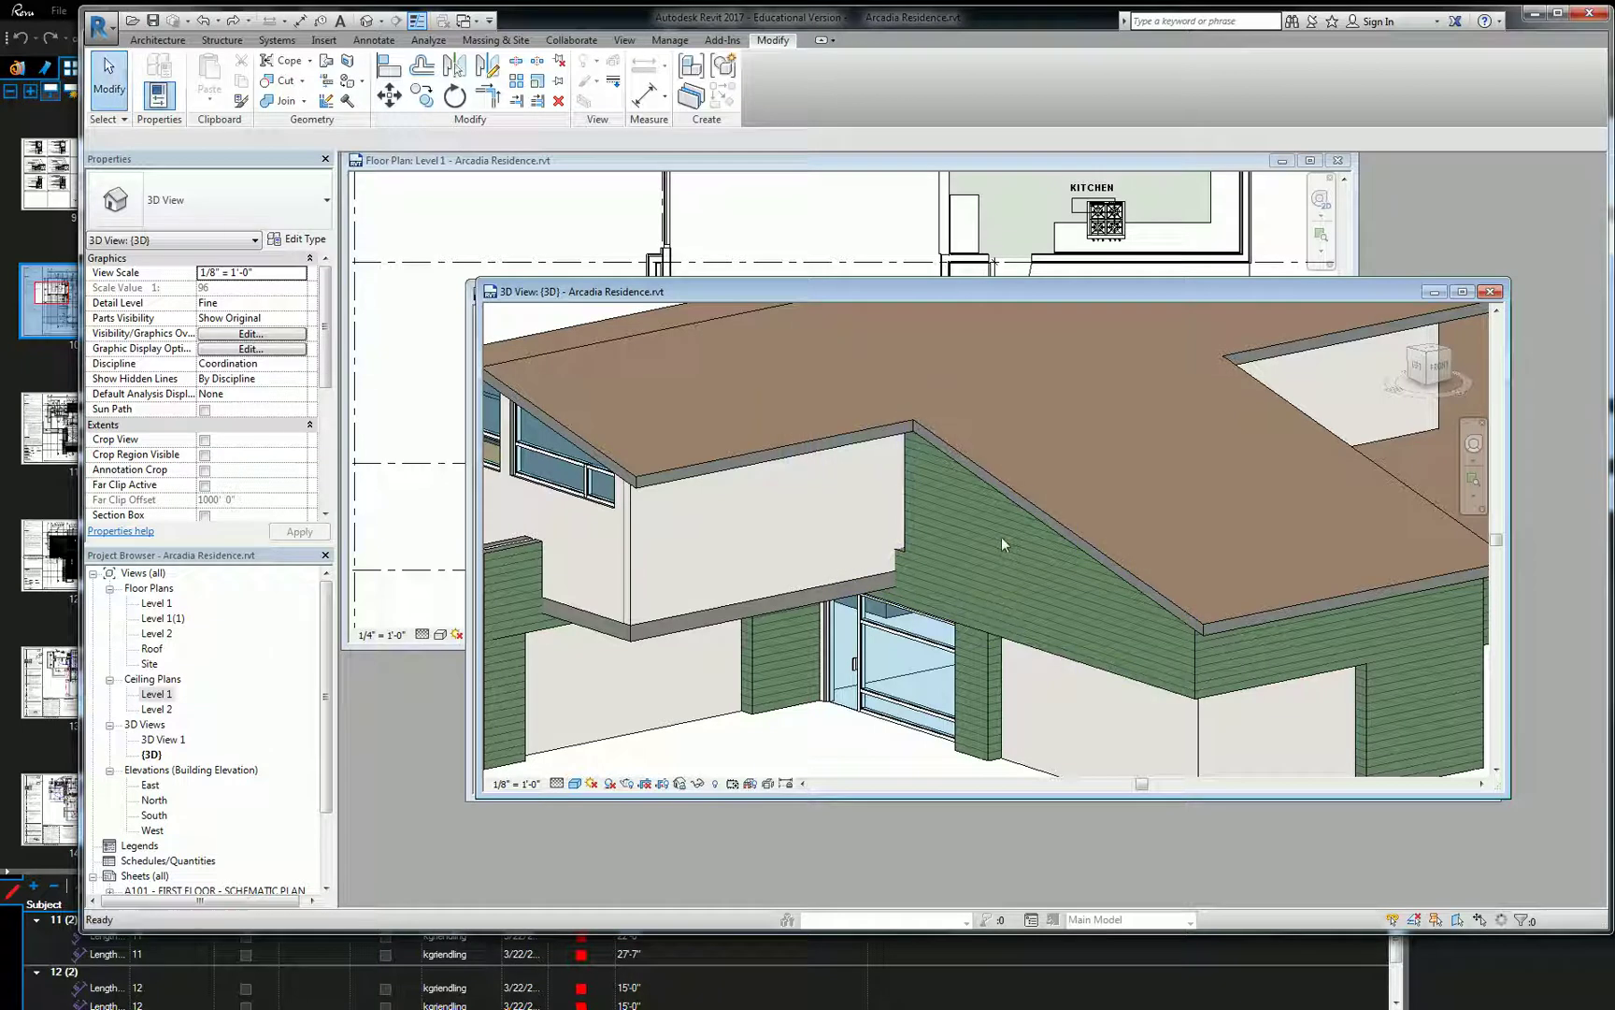
scroll(1001, 536, "down", 4)
key("ctrl+z")
key("ctrl+z")
key("ctrl+z")
key("ctrl+z")
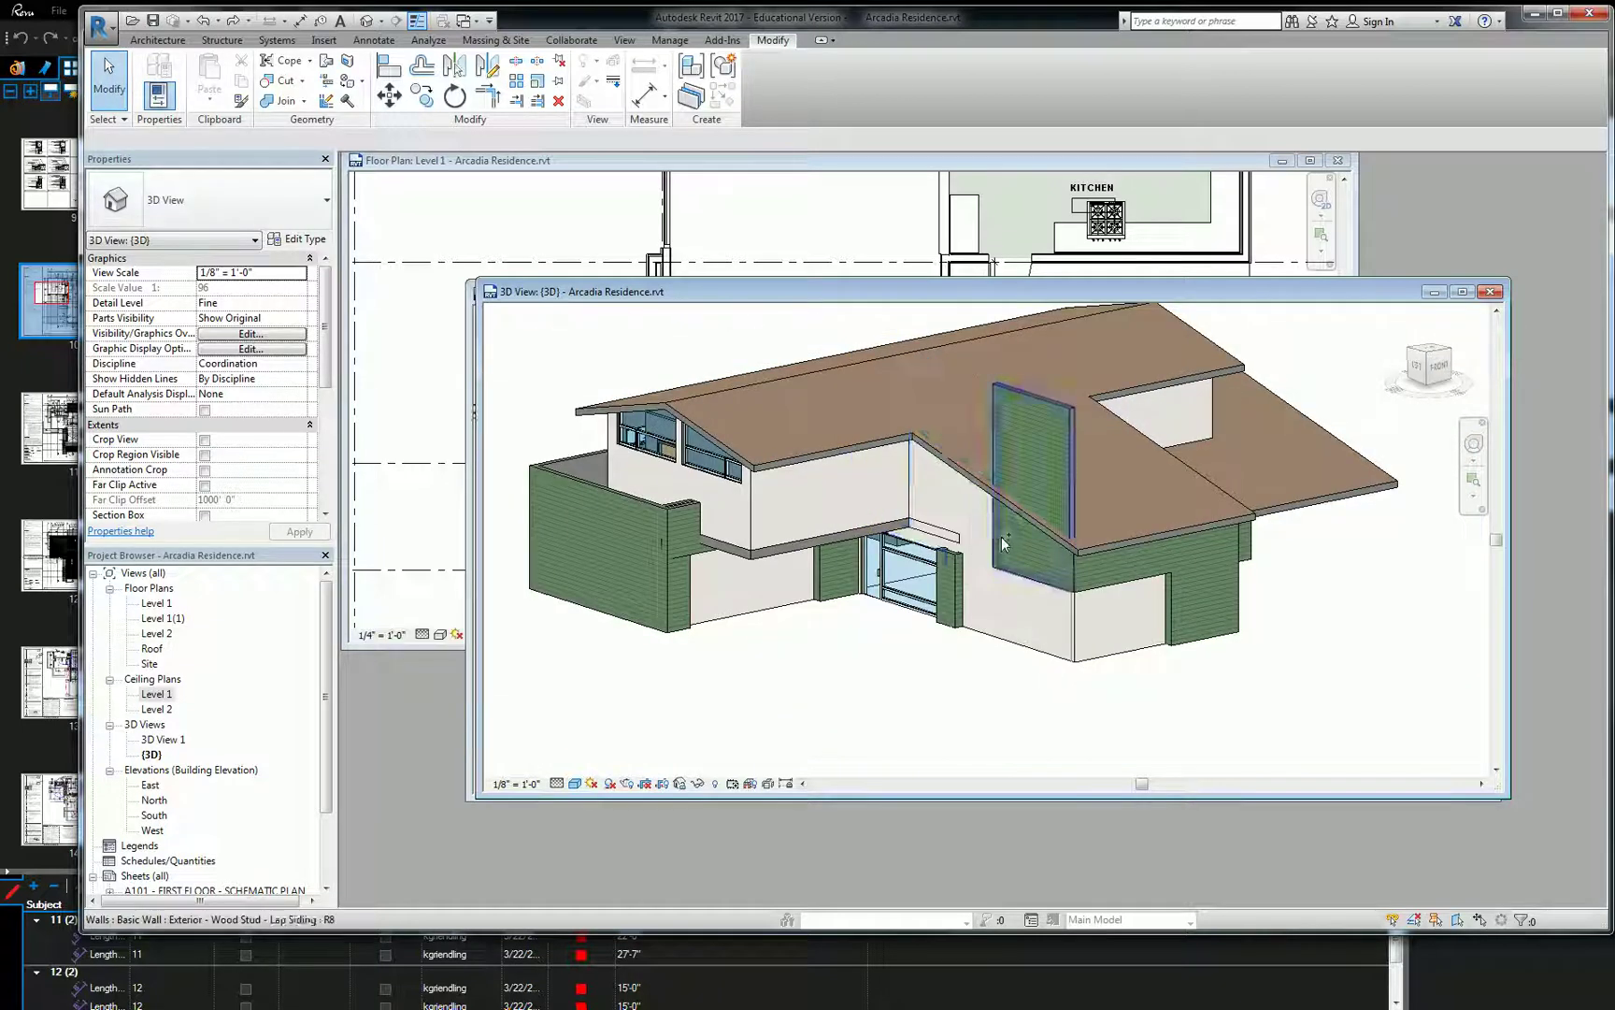
scroll(953, 687, "up", 6)
scroll(952, 670, "down", 6)
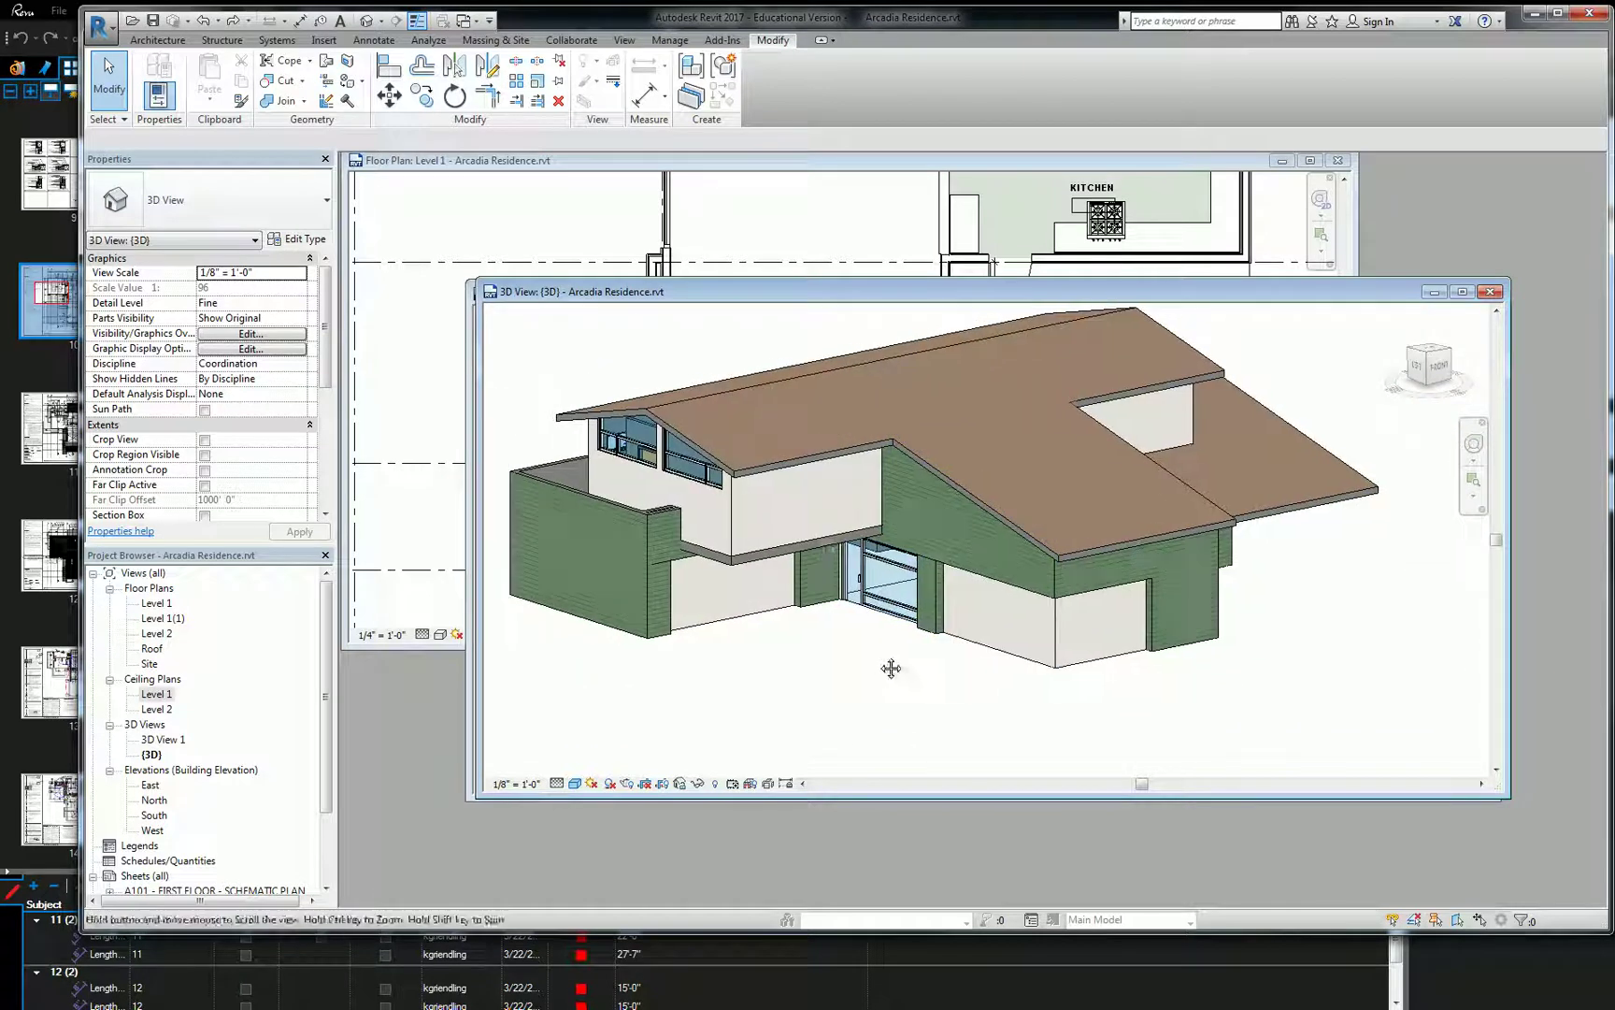